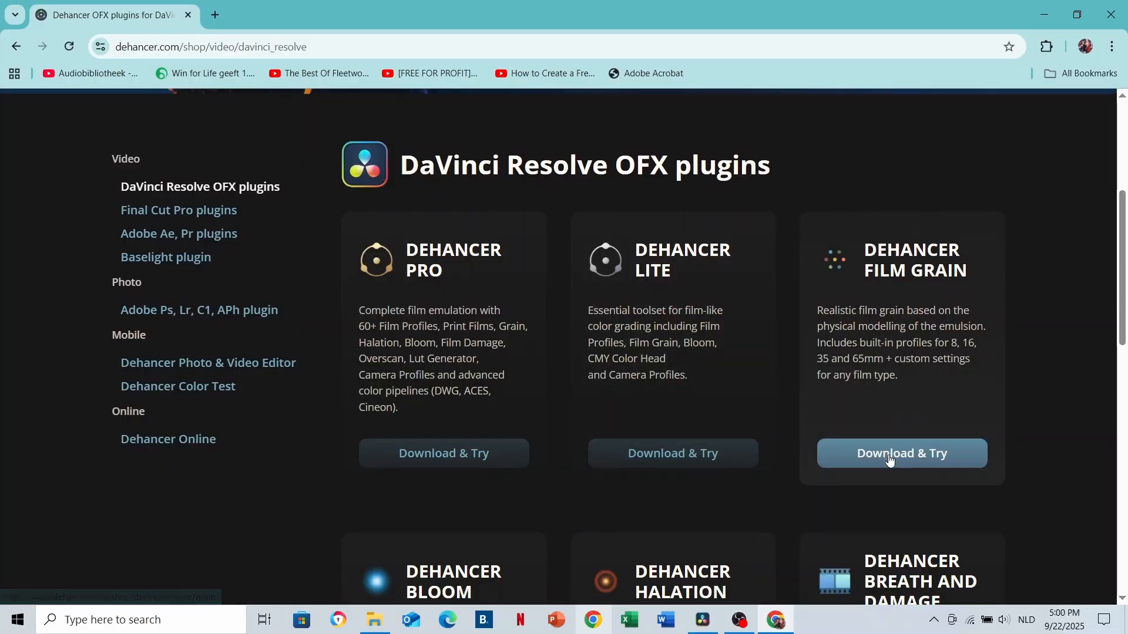
- Open the download page of the Dehancer Film Grain plugin
click(889, 453)
scroll(889, 461, up, 10)
scroll(784, 438, up, 3)
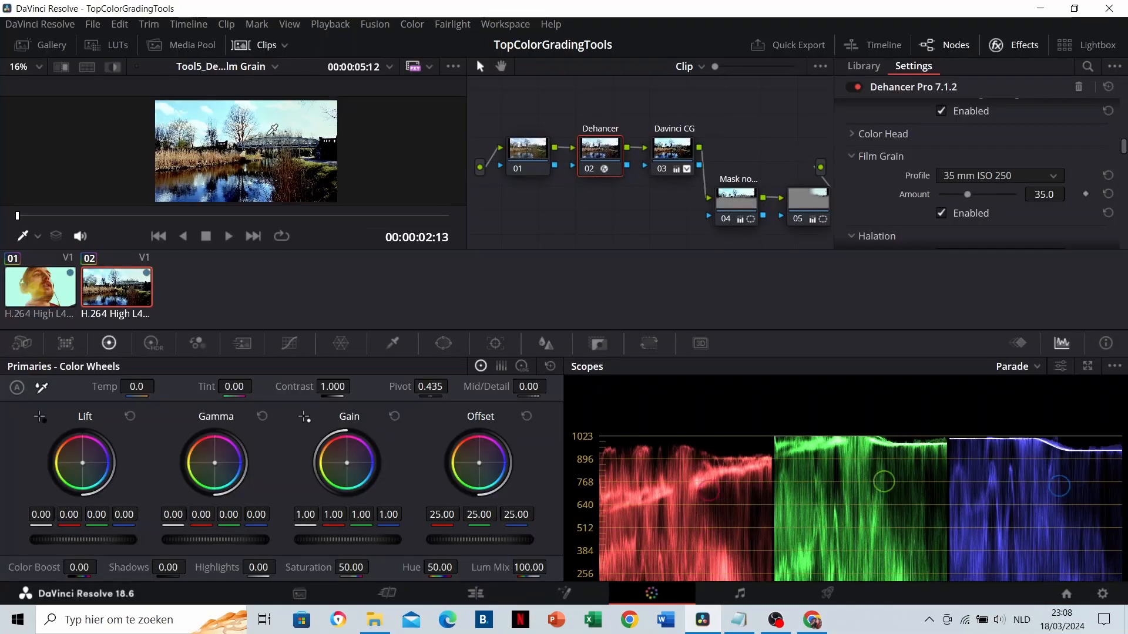
- Enable the Halation and Bloom effects of Dehancer Pro on the Dehancer node
scroll(262, 125, up, 6)
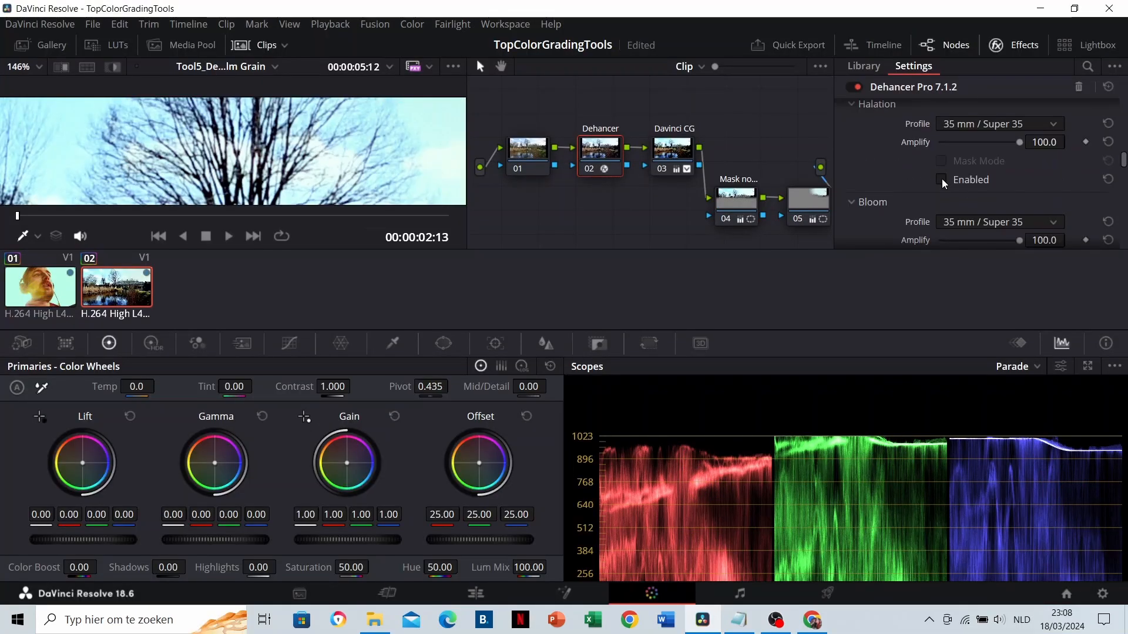
click(942, 182)
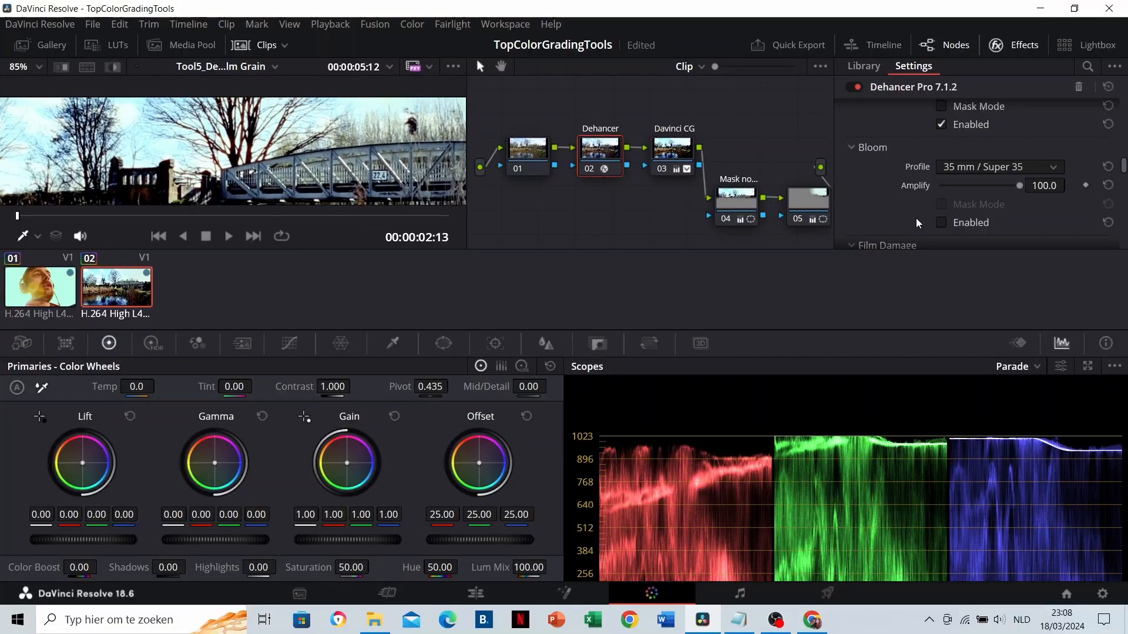
click(942, 226)
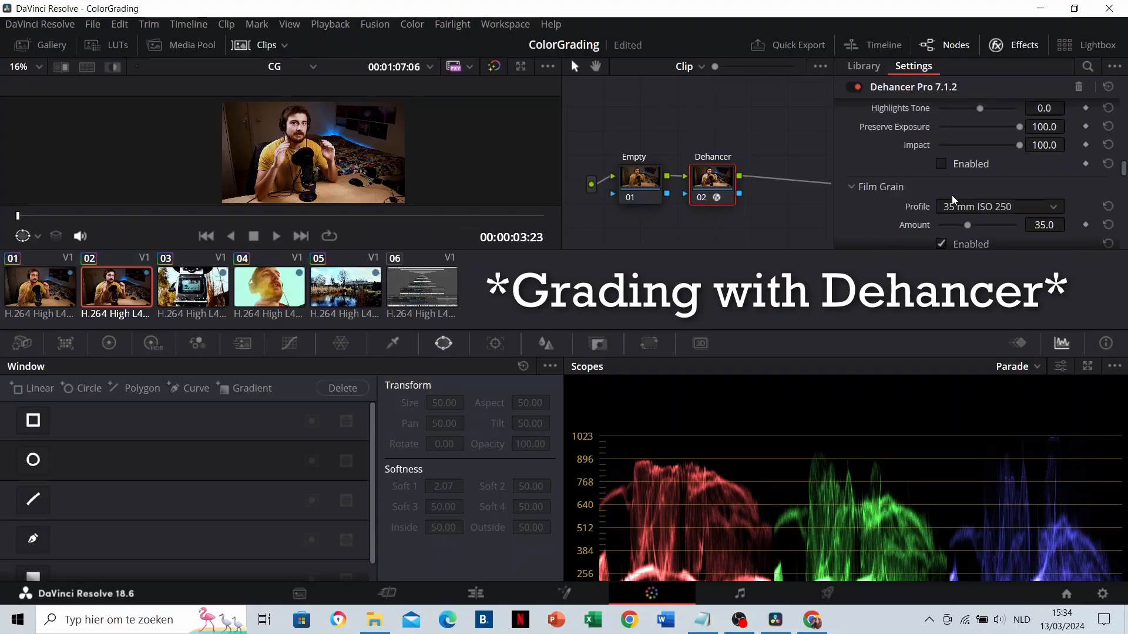
- Adjust the tone settings in Dehancer Pro's Color Head section for the second clip
scroll(975, 212, up, 3)
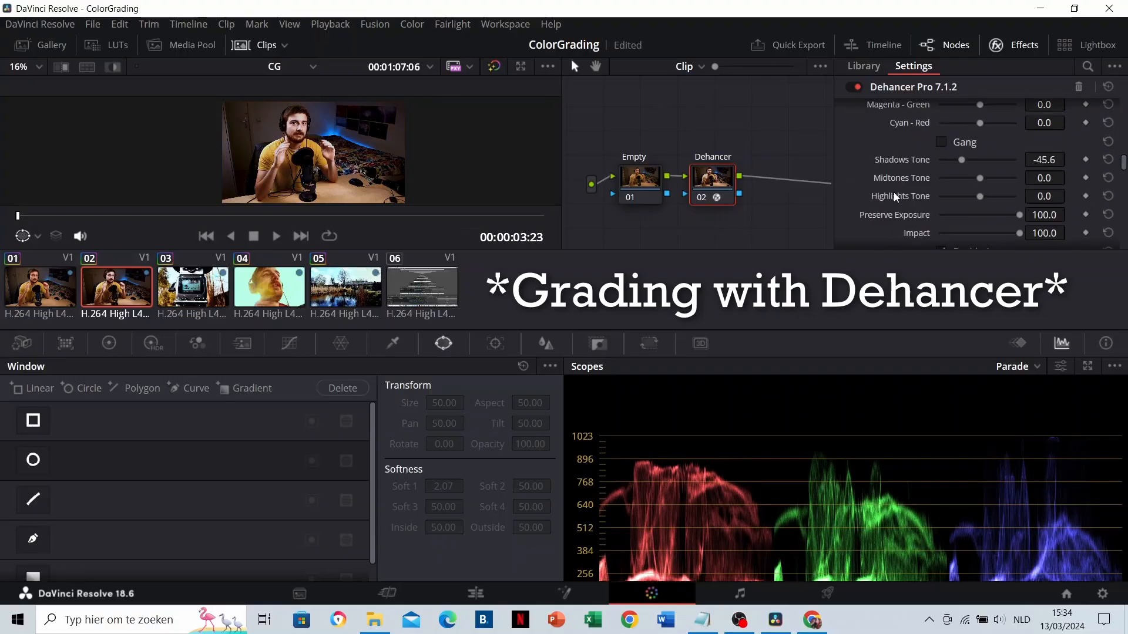
mouse_move(975, 211)
mouse_down()
mouse_move(961, 209)
mouse_move(974, 209)
mouse_up()
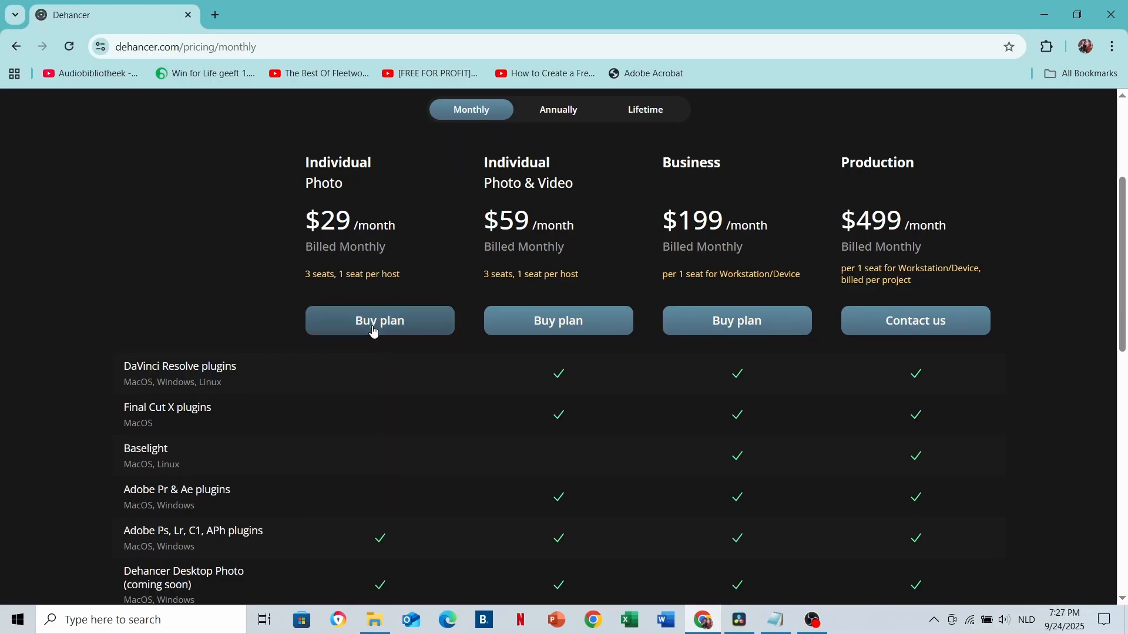
- Examine the monthly Individual Photo and Photo & Video plans, and view the Lifetime pricing on the Dehancer site
click(373, 324)
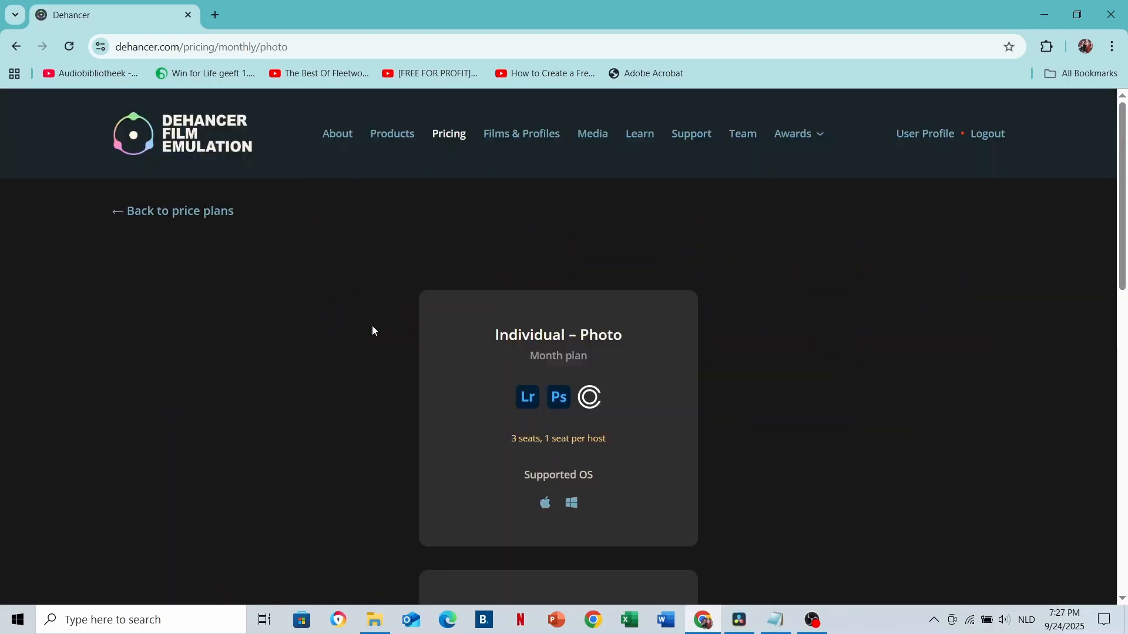
click(16, 47)
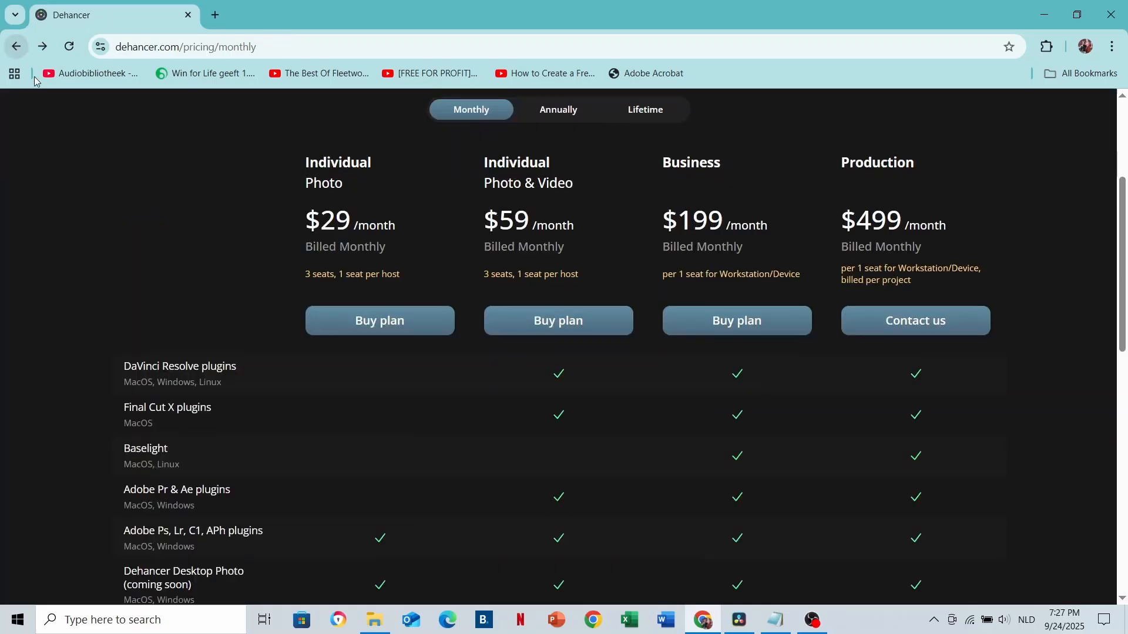
click(600, 333)
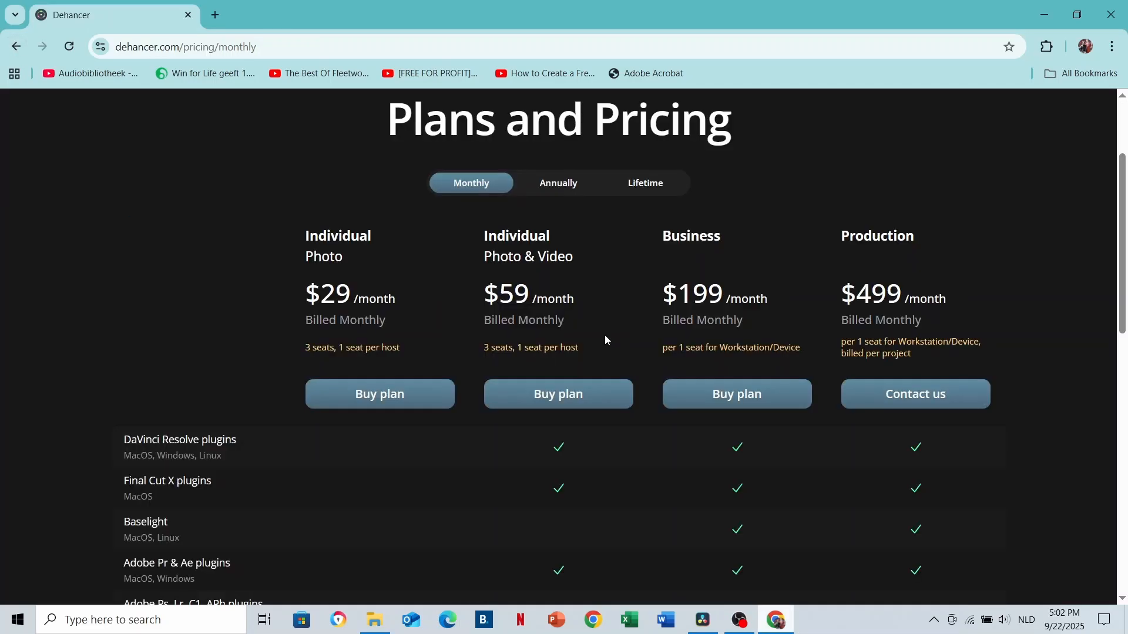
click(652, 185)
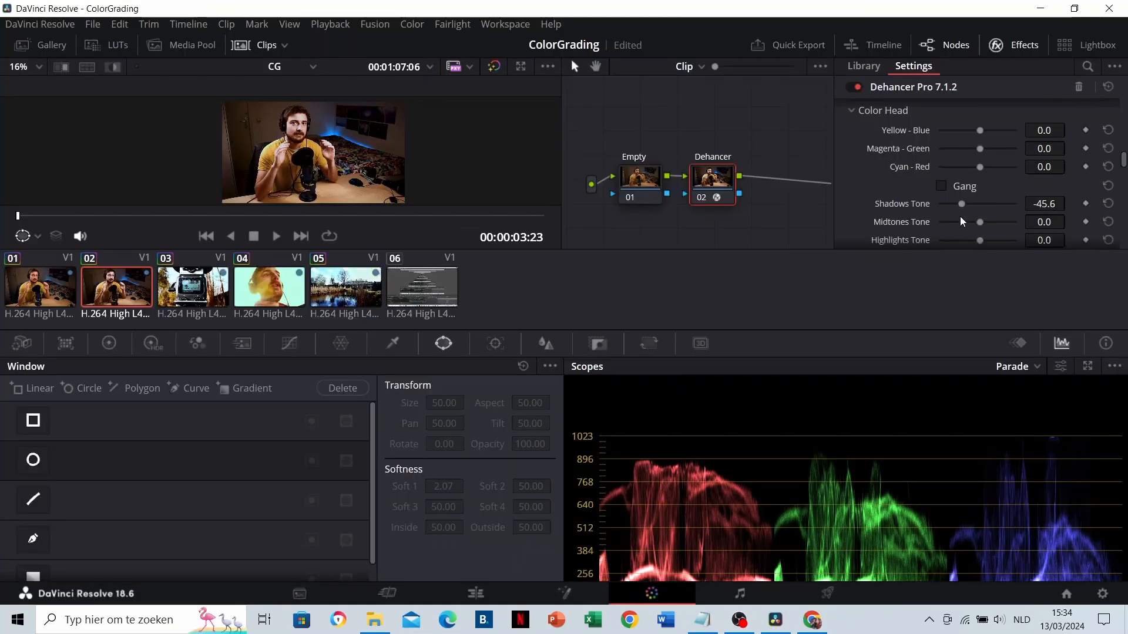
- Enable Dehancer's Color Head on the Dehancer node and lower its Shadows Tone
scroll(963, 222, down, 5)
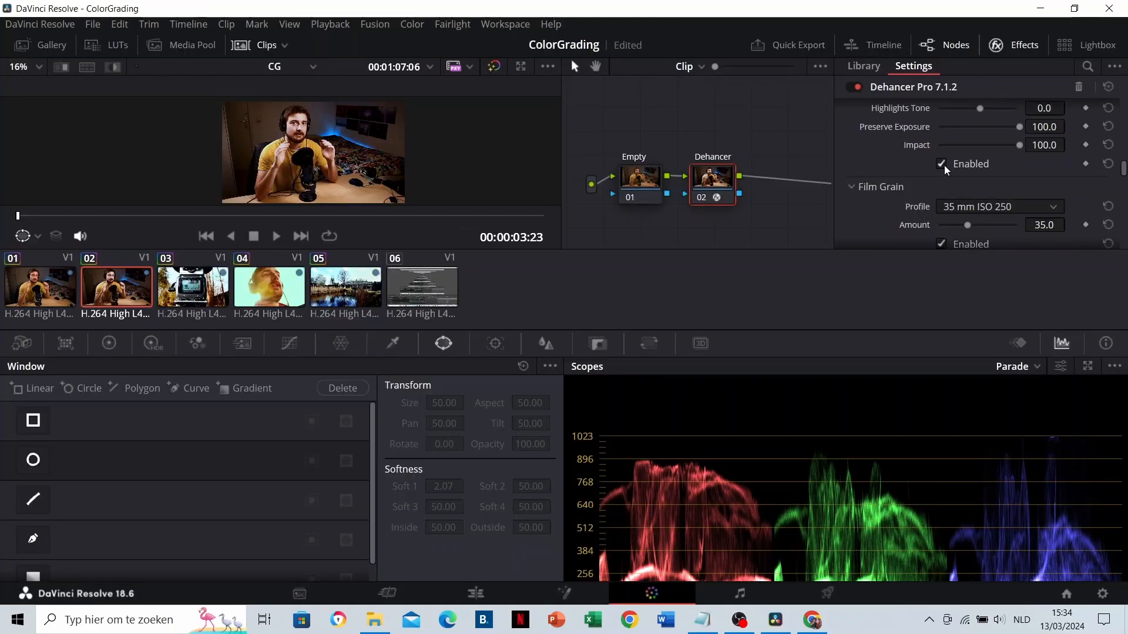
scroll(961, 211, up, 5)
drag(962, 206, 955, 209)
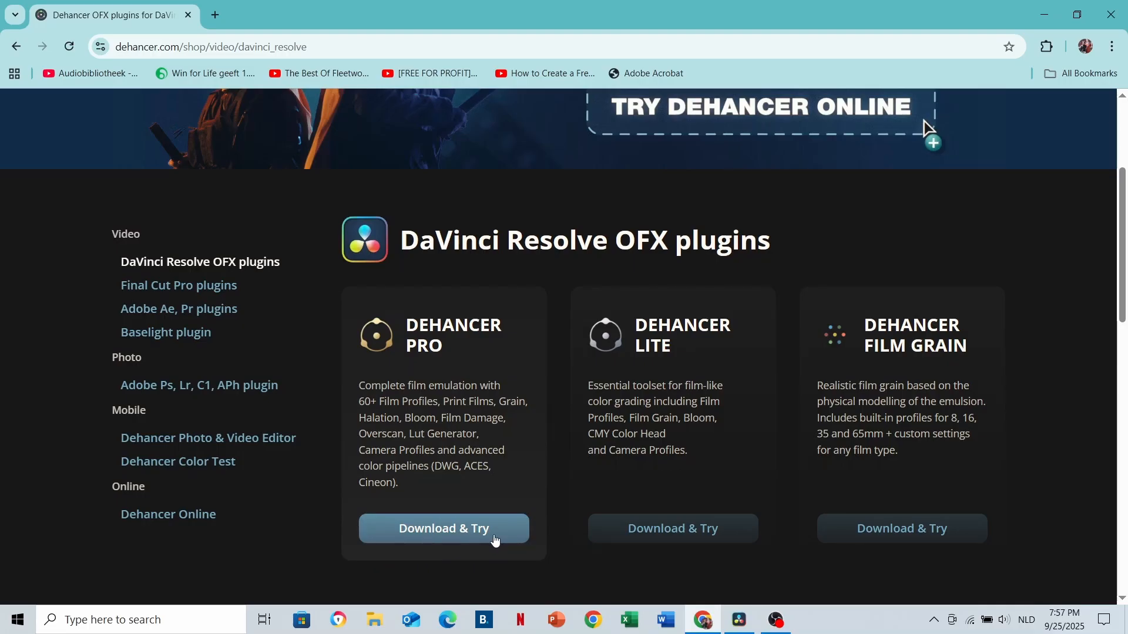
- Open the download page of Dehancer Pro for DaVinci Resolve
click(495, 540)
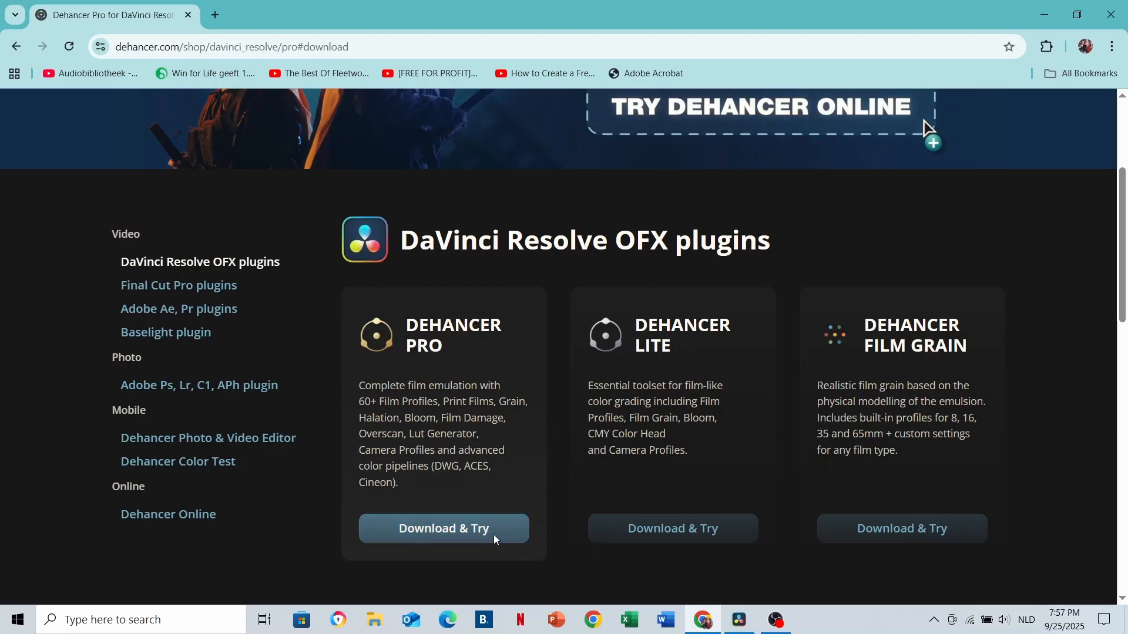
click(451, 304)
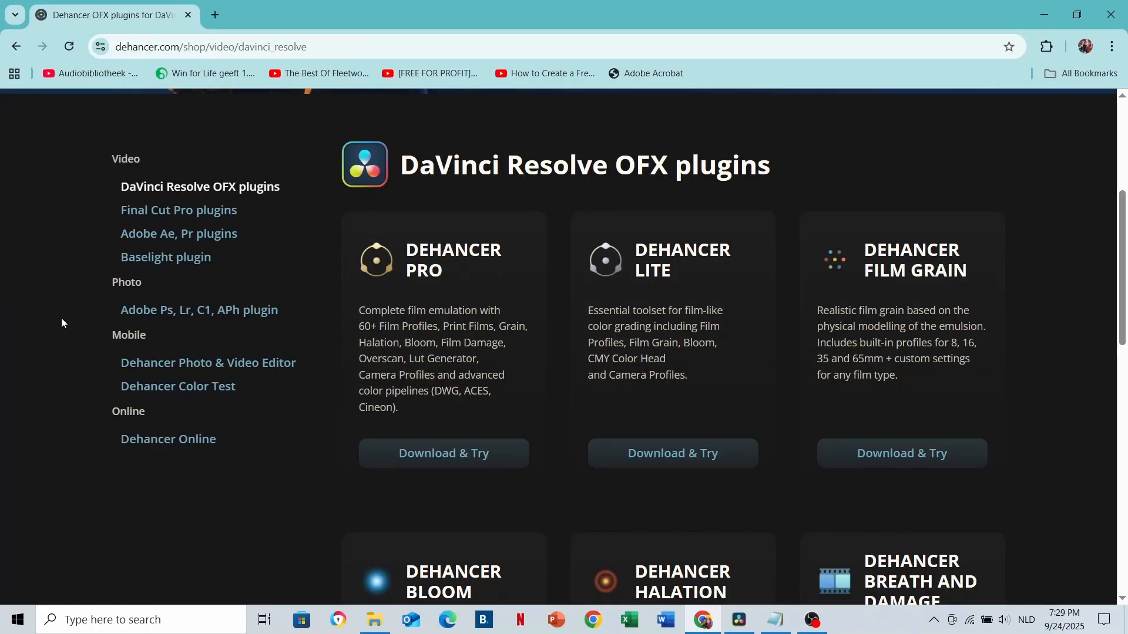
- Look through Dehancer's mobile Photo & Video Editor page and the feature comparison of the monthly plans
click(241, 364)
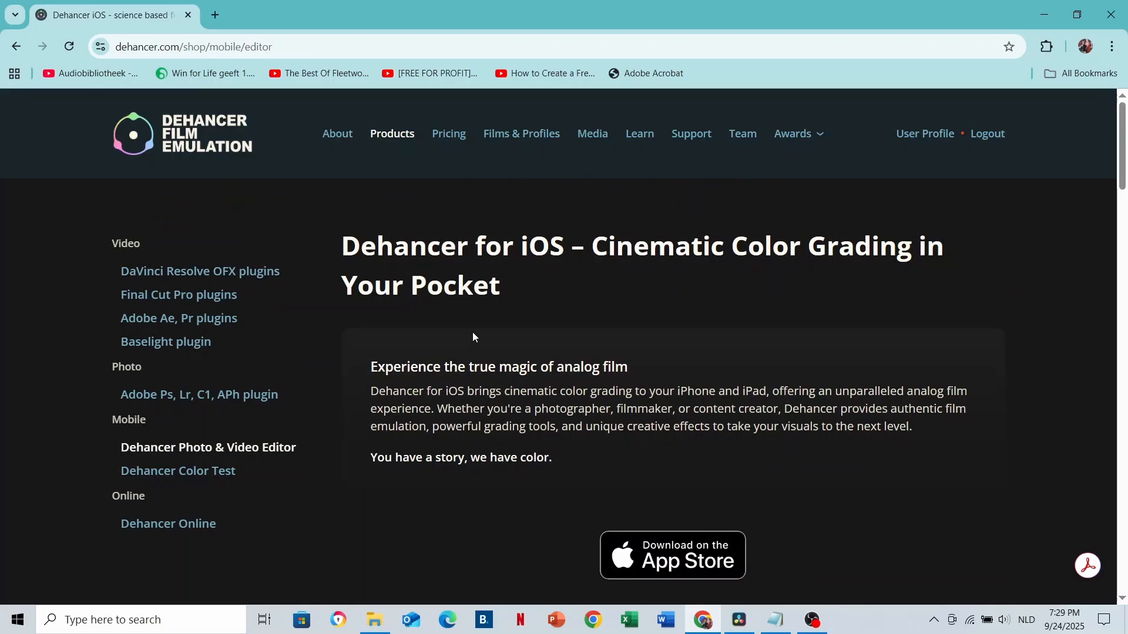
scroll(476, 335, down, 4)
click(653, 340)
scroll(684, 334, down, 10)
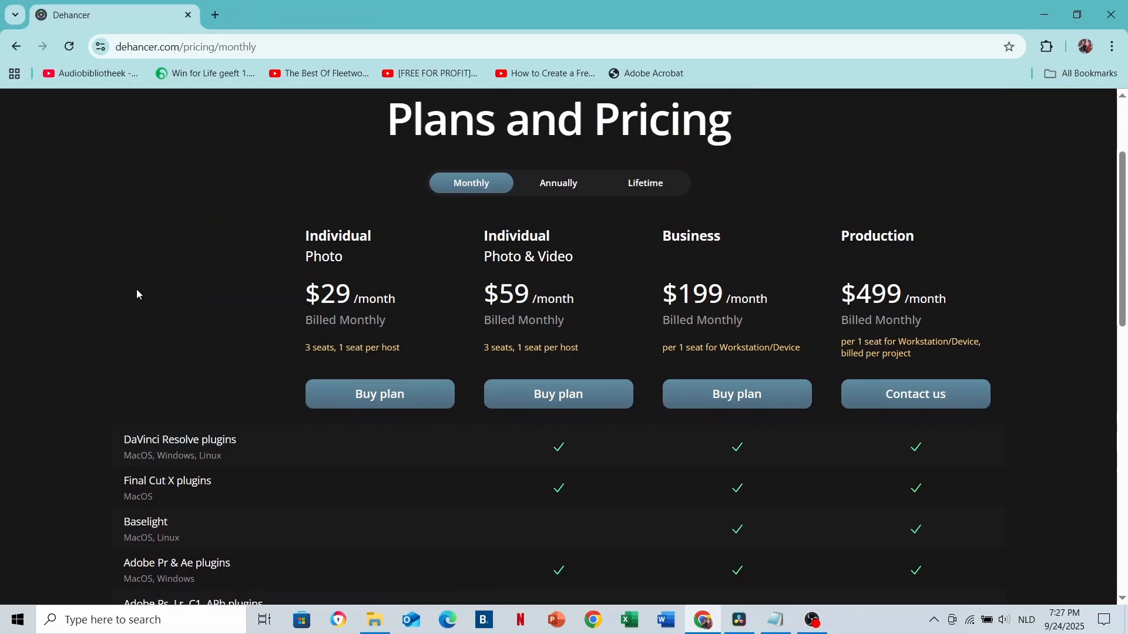
scroll(136, 289, down, 5)
scroll(136, 289, down, 1)
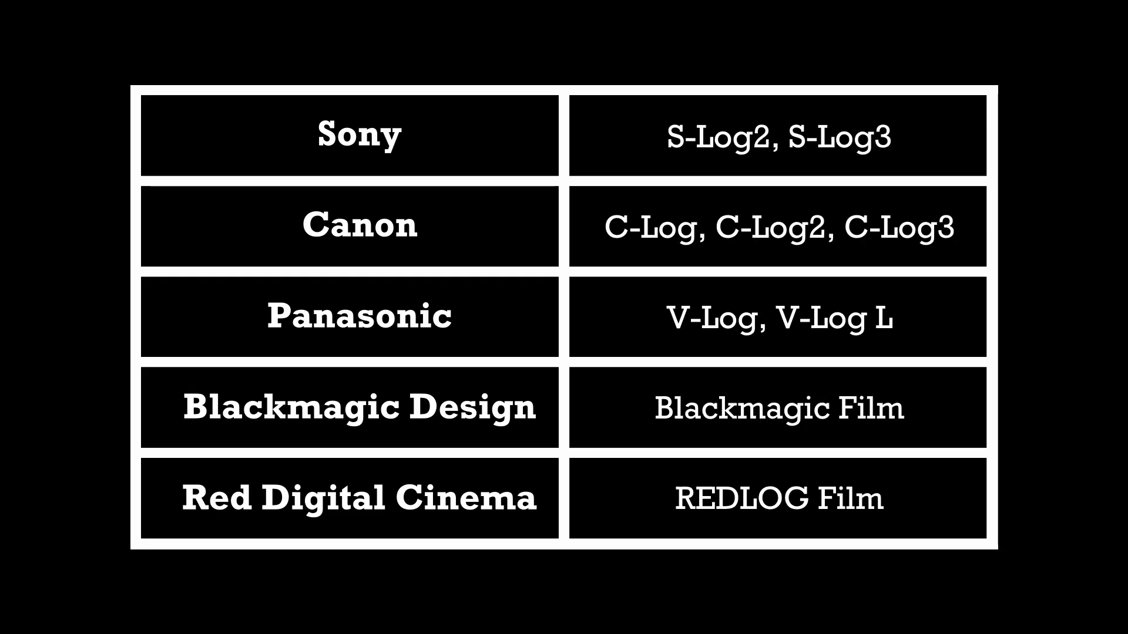
- Download the Sony Look Profile for S-Gamut3.Cine/S-Log3 from the Sony support page
click(200, 504)
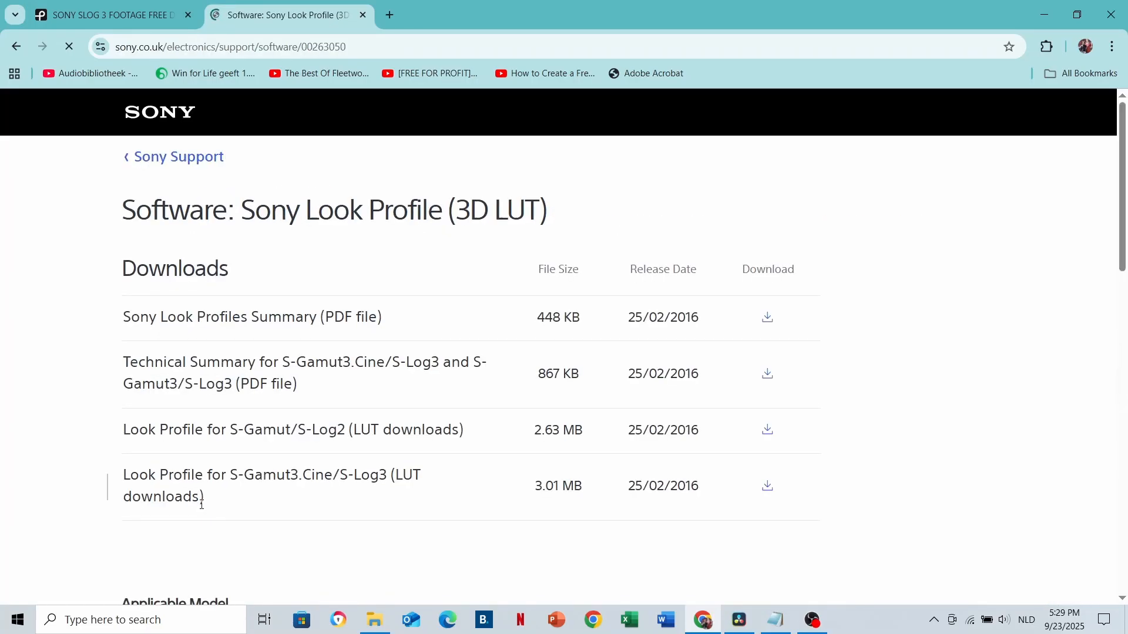
drag(122, 476, 262, 499)
click(767, 486)
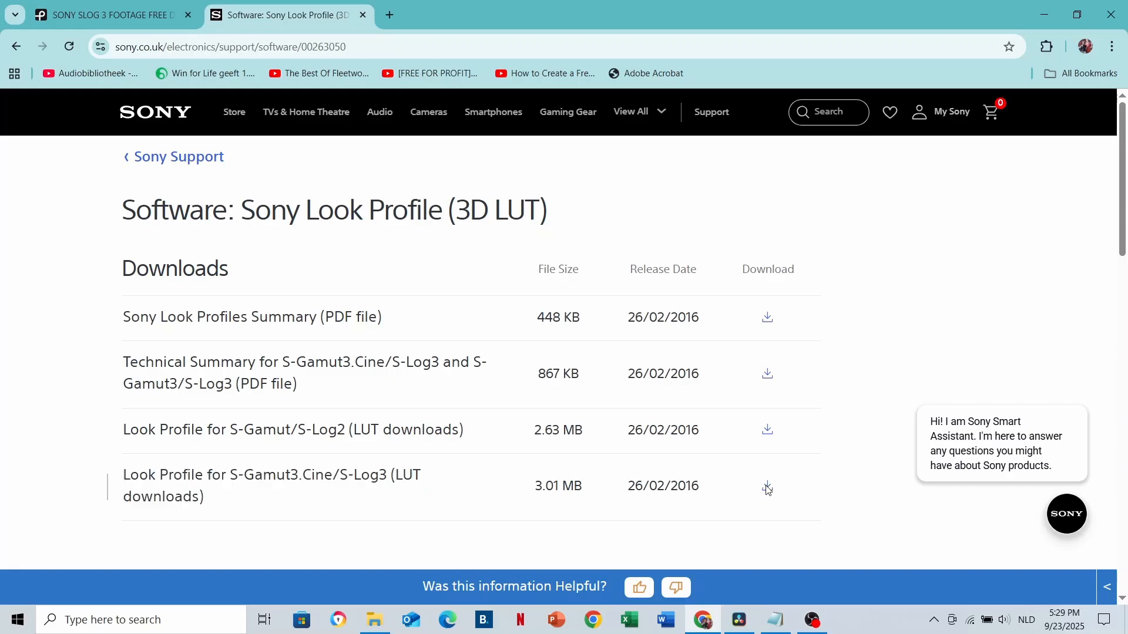
scroll(529, 352, down, 15)
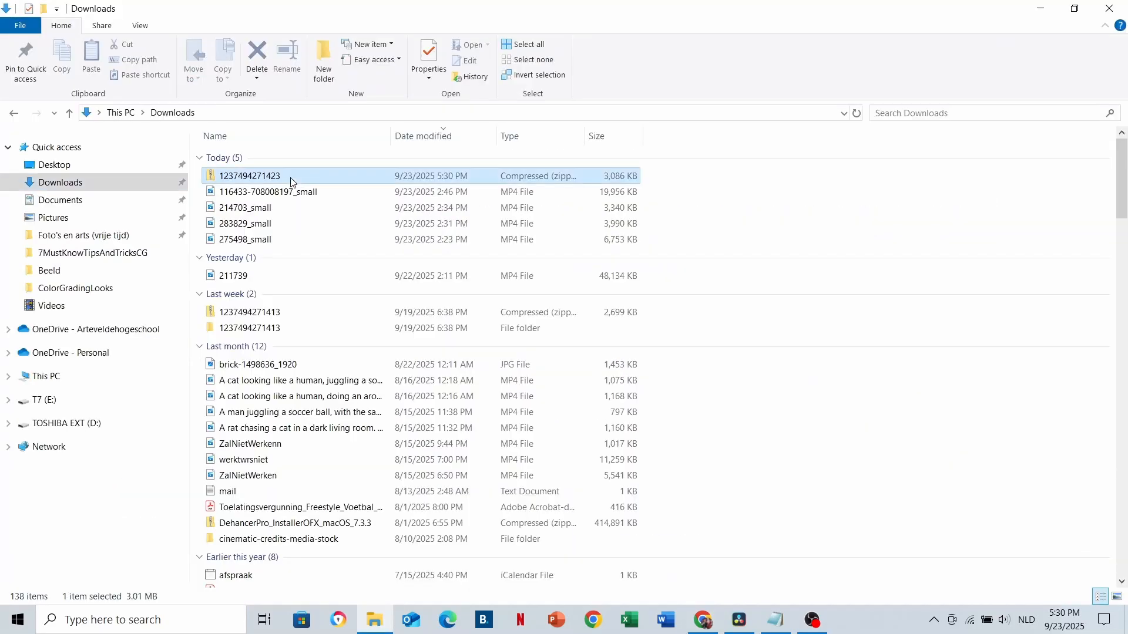
right_click(291, 182)
click(338, 244)
click(679, 460)
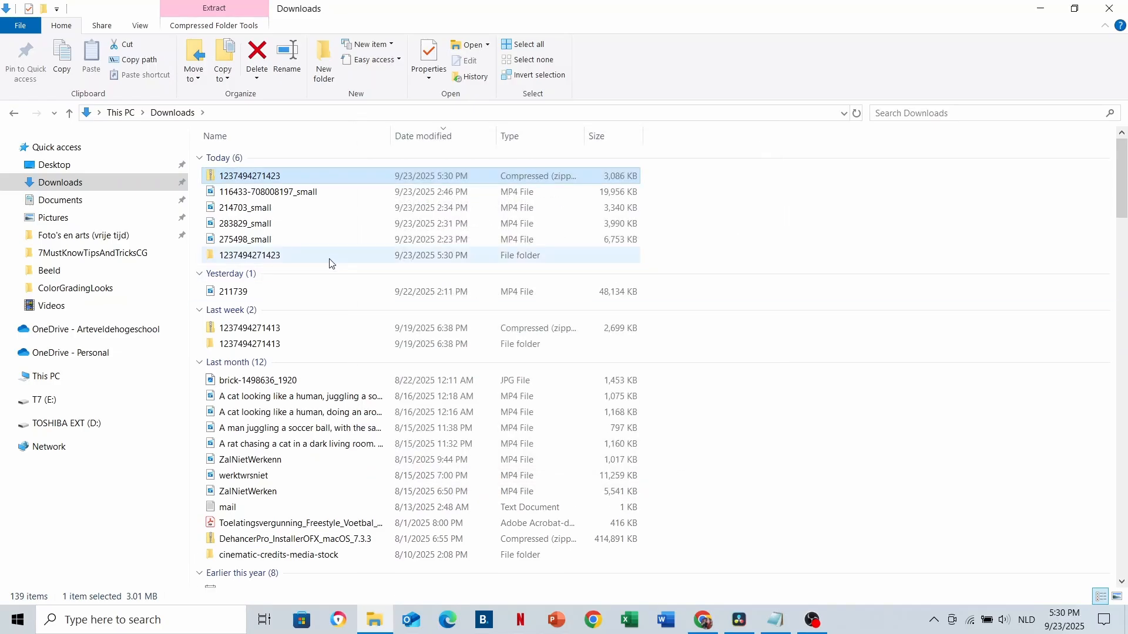
double_click(329, 260)
double_click(306, 170)
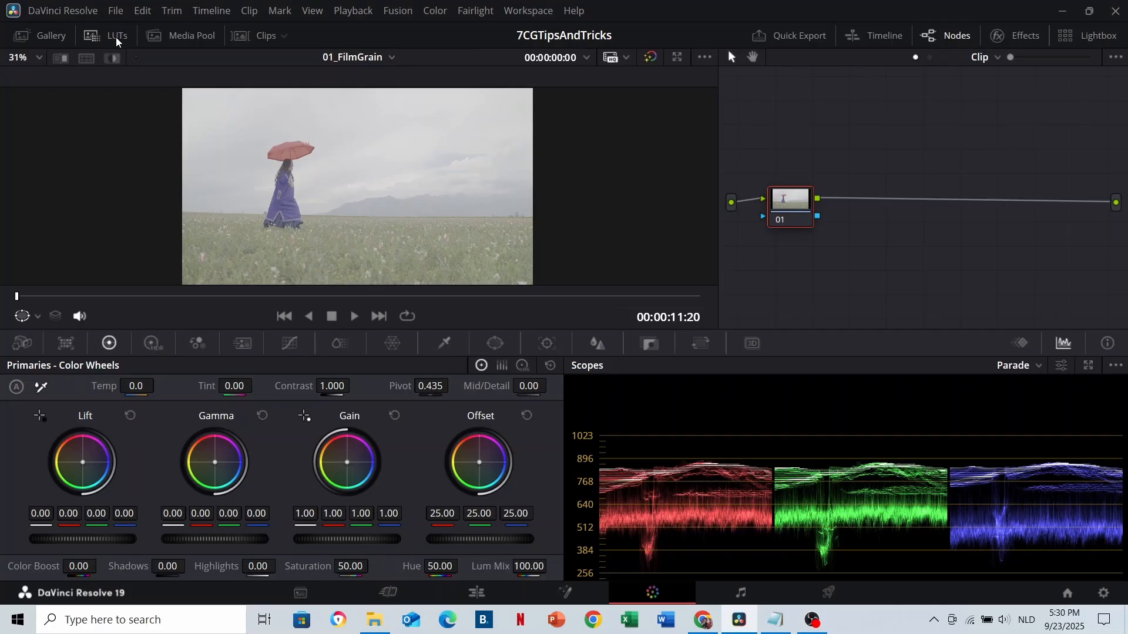
- Switch to DaVinci Resolve, open the file location of its LUT library, and enter the Sony SLog3 folder there
click(118, 37)
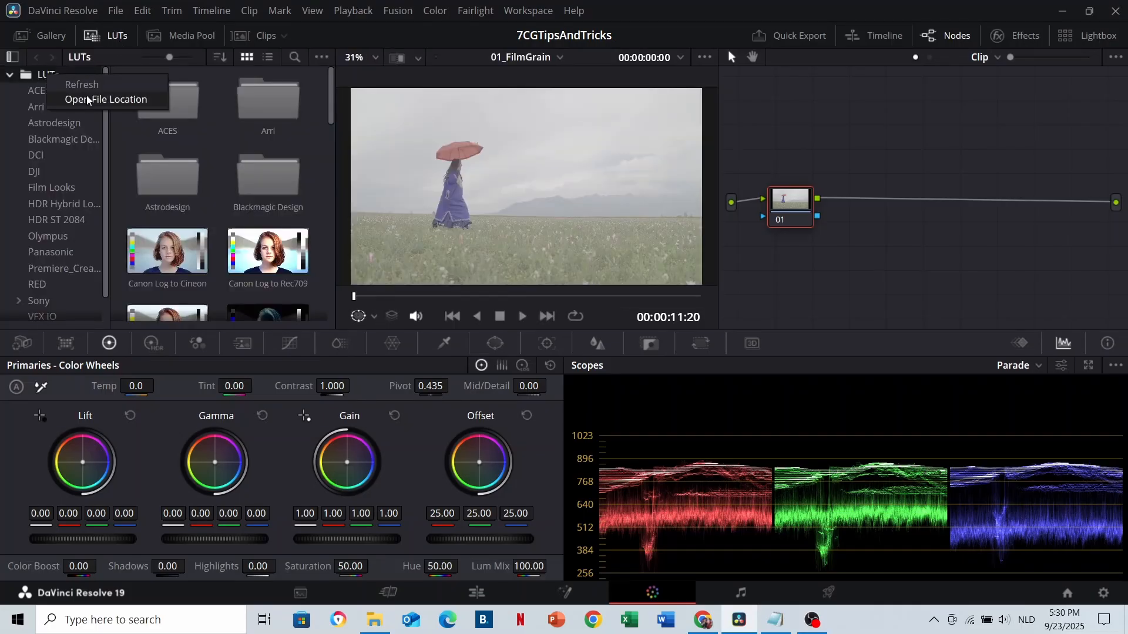
click(87, 100)
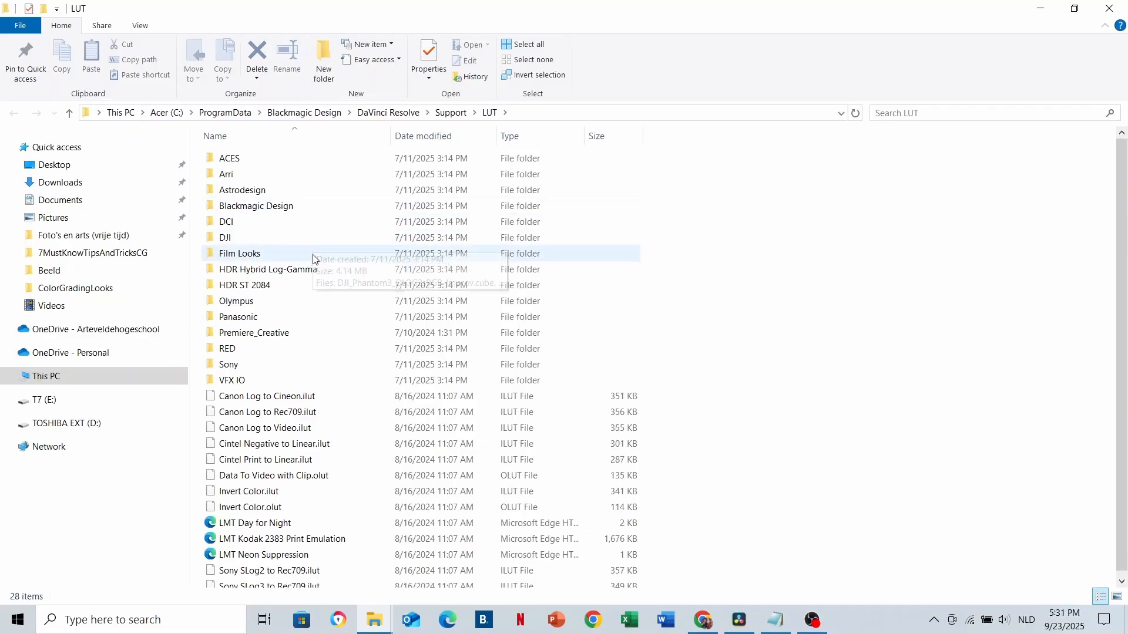
click(731, 622)
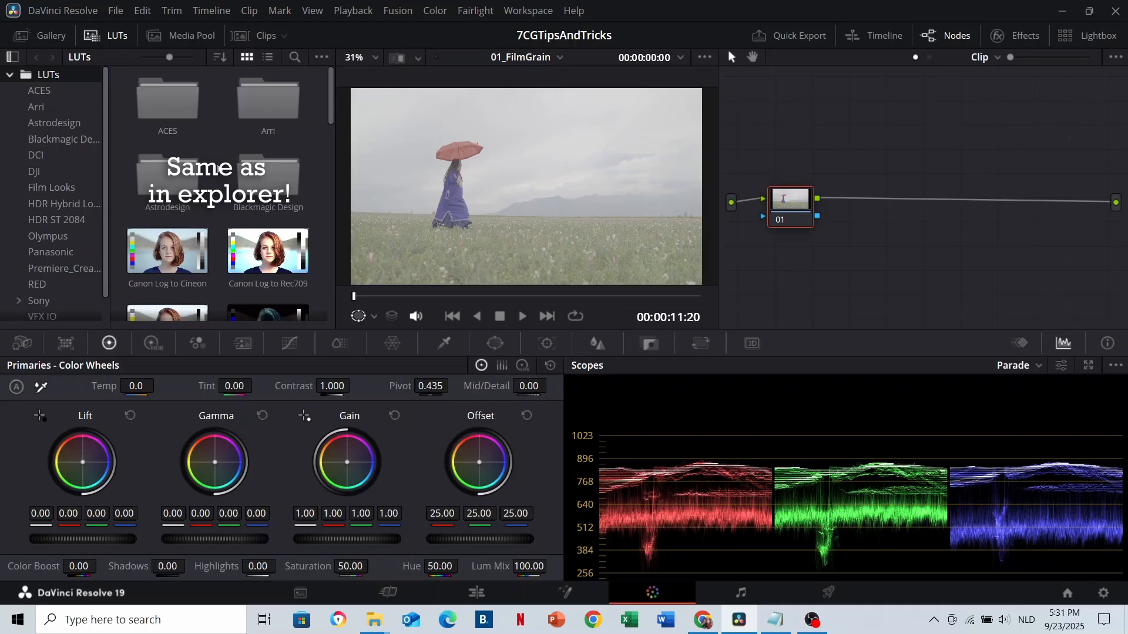
scroll(219, 169, down, 10)
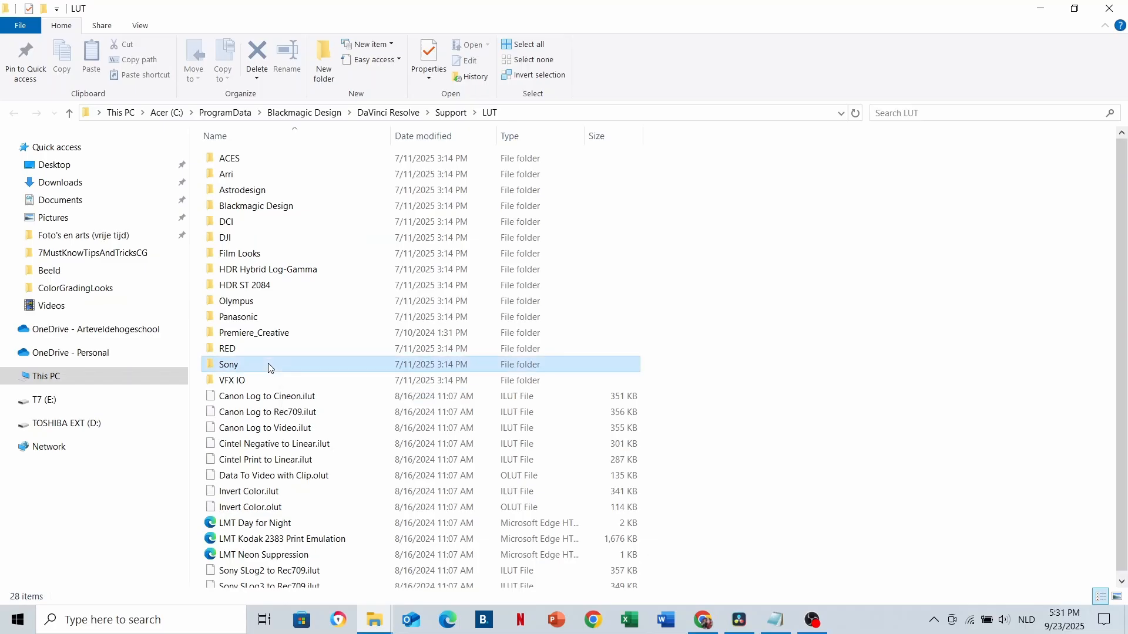
double_click(268, 367)
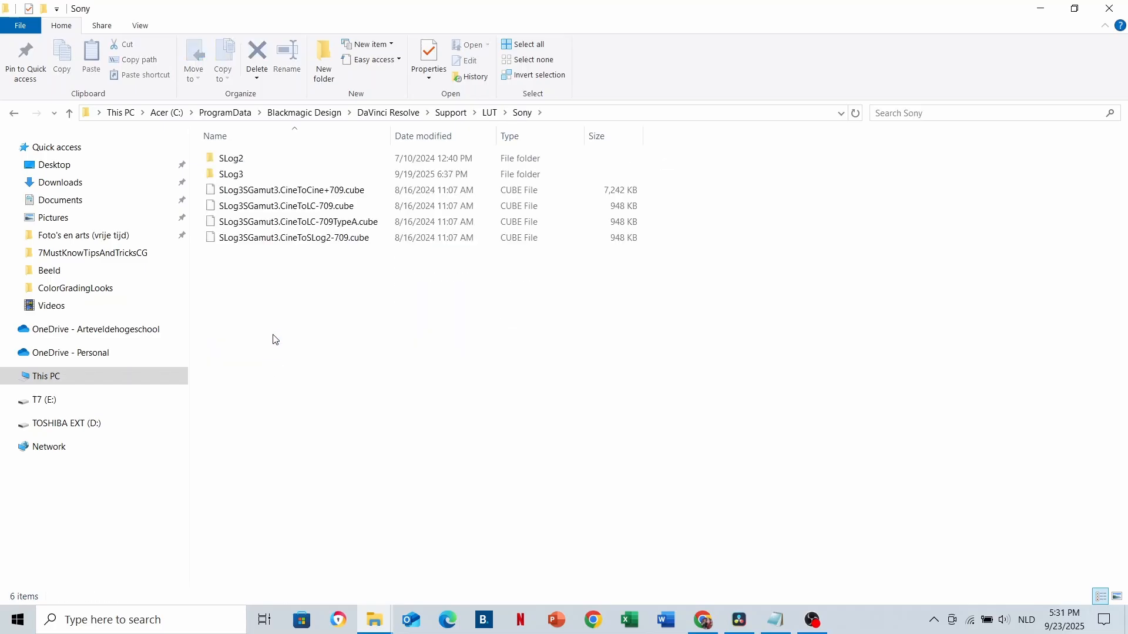
double_click(274, 178)
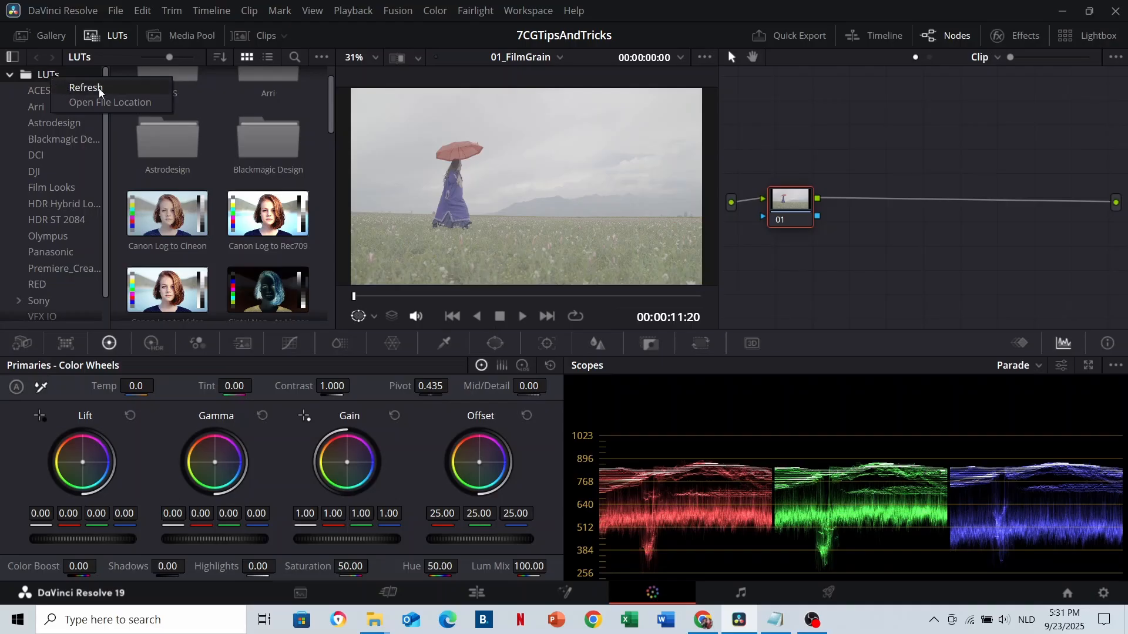
- Refresh the LUT library in DaVinci Resolve and open its Sony SLog3 folder
scroll(116, 94, up, 1)
scroll(61, 176, down, 2)
click(27, 281)
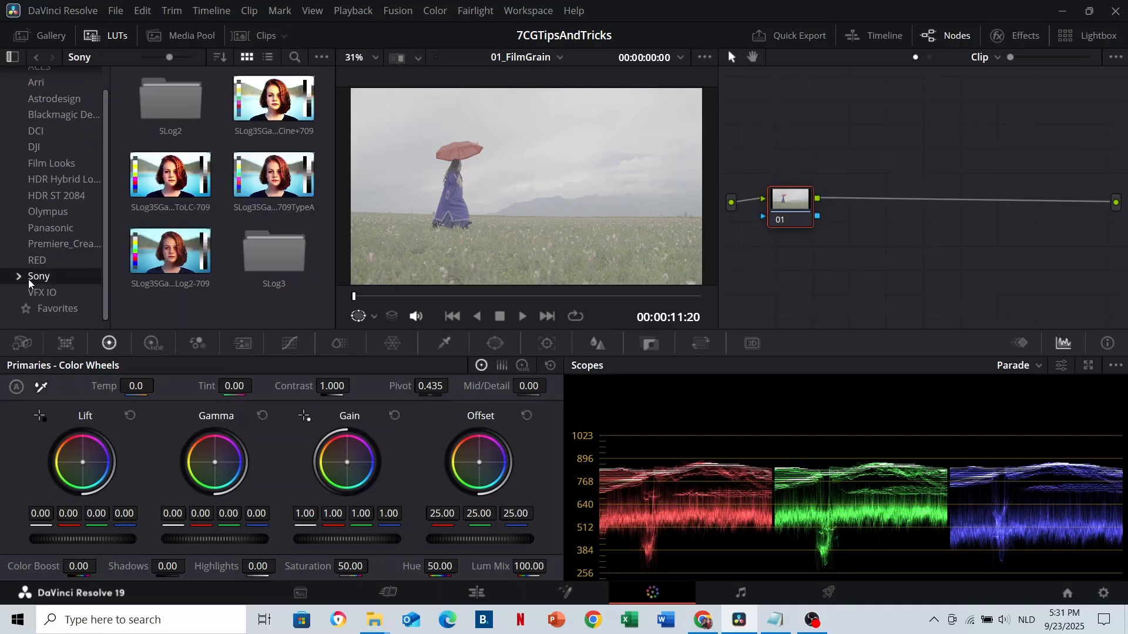
double_click(292, 261)
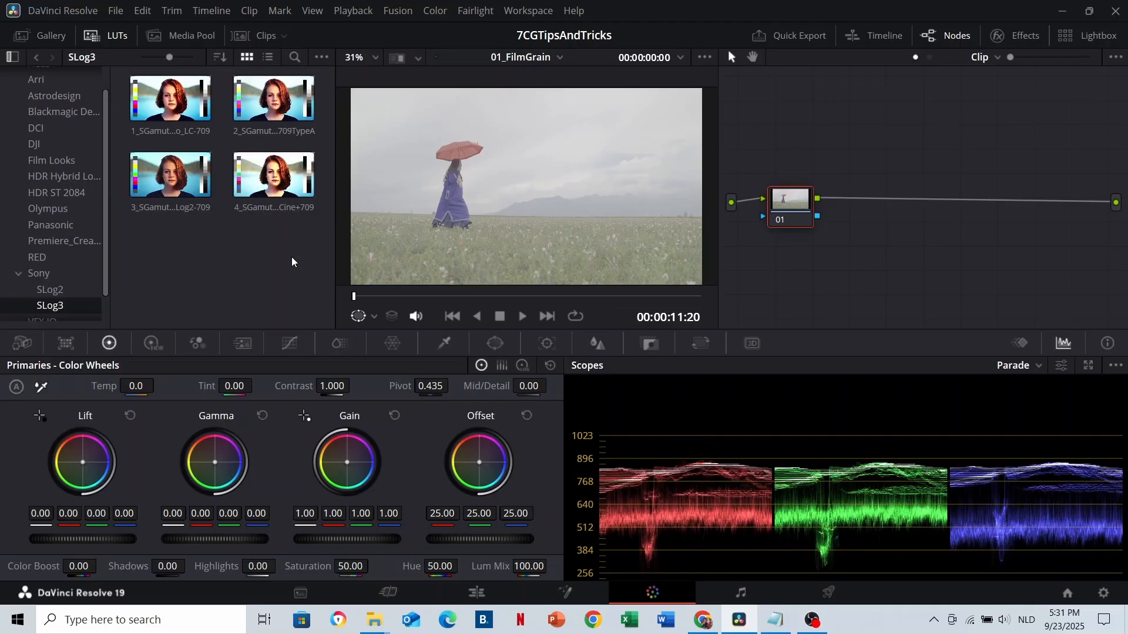
- Label the first node Original and add a serial node after it labelled TechLUT
click(786, 211)
key(F2)
text(Original)
key(Return)
key(alt+s)
key(F2)
text(TechLUT)
key(Return)
- Apply the 3_SGamut3CineSLog3_To_SLog2-709 LUT to the TechLUT node
mouse_move(182, 105)
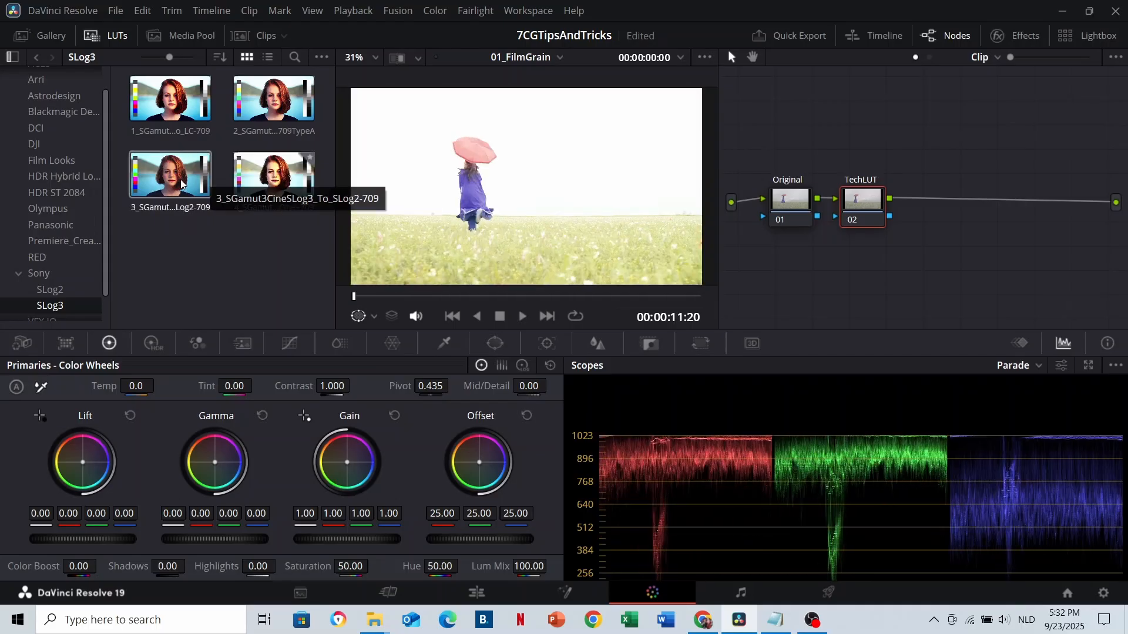
drag(181, 184, 872, 205)
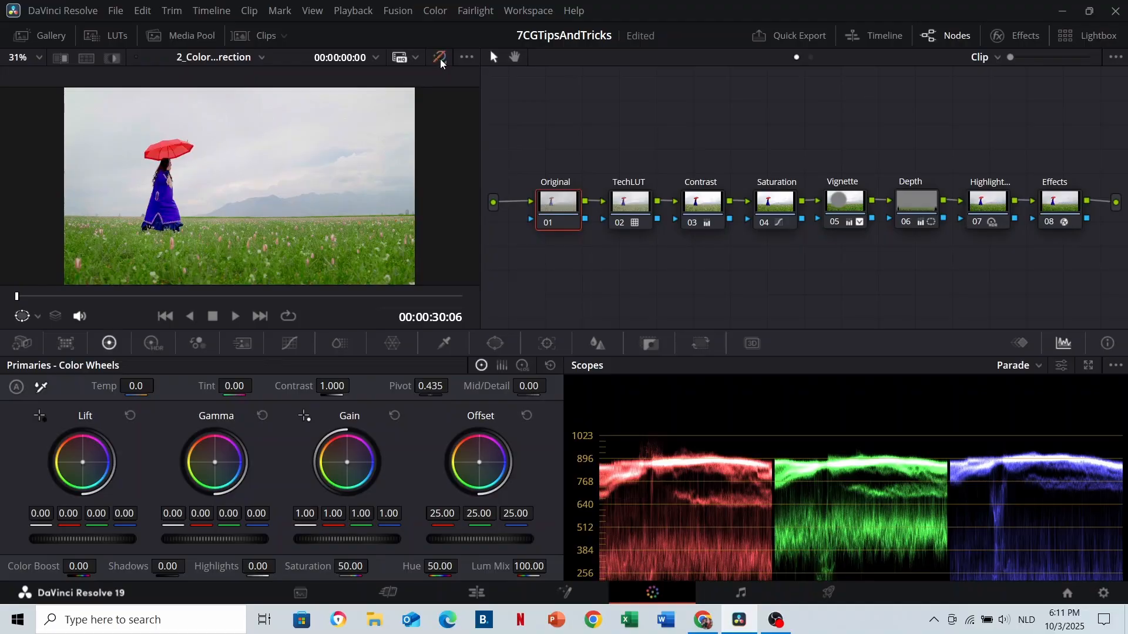
- Toggle the colour grades off and on to compare the field and forest car clips before and after correction
click(440, 60)
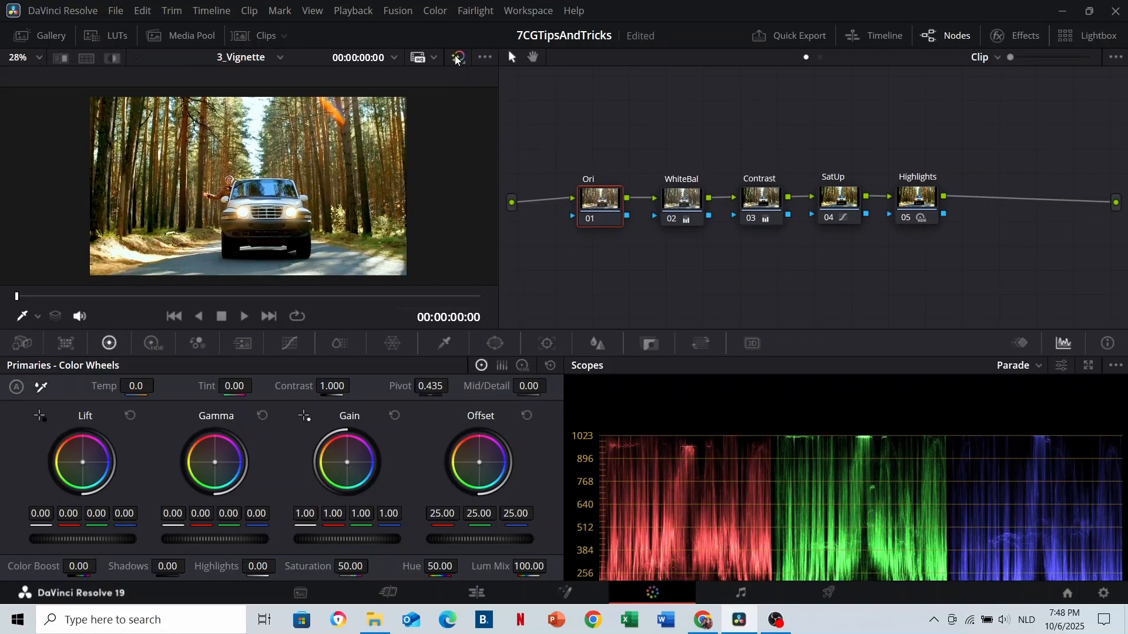
click(457, 57)
click(457, 57)
key(ctrl+z)
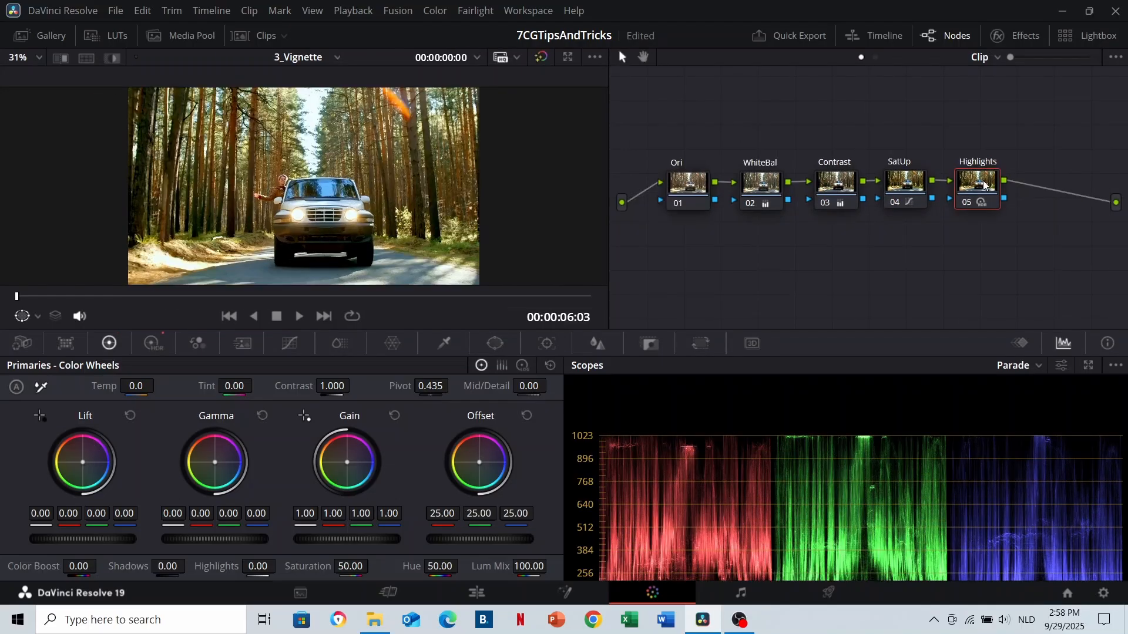
- Add a serial node labelled Vignette after Highlights and fit a soft circular window around the car, size about 43.6 and softness about 8
key(alt+s)
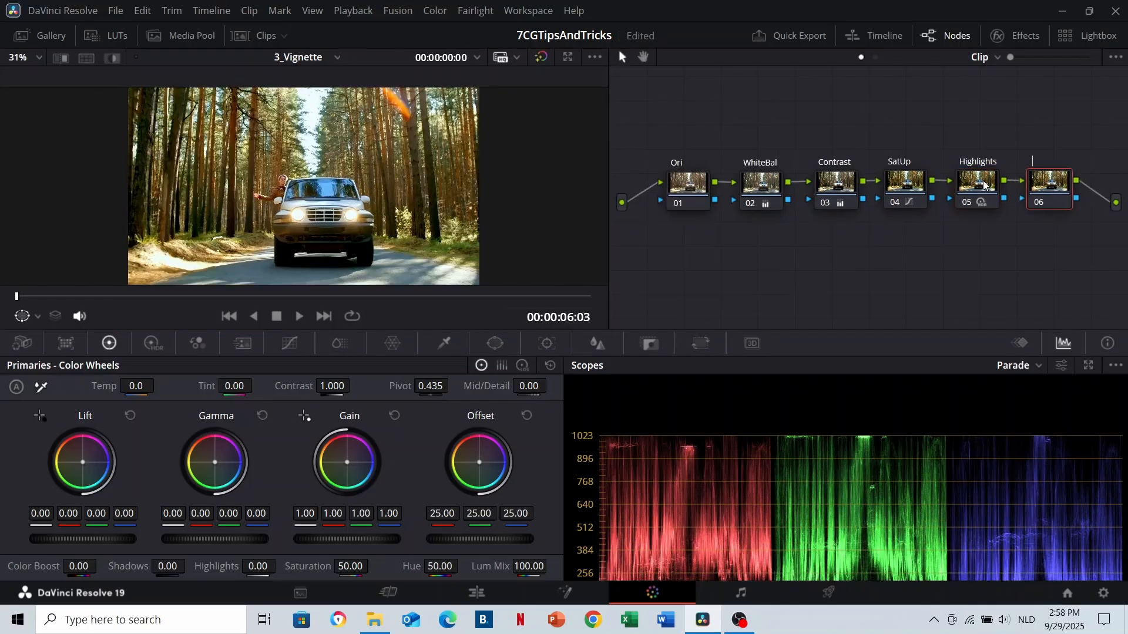
key(Return)
click(496, 345)
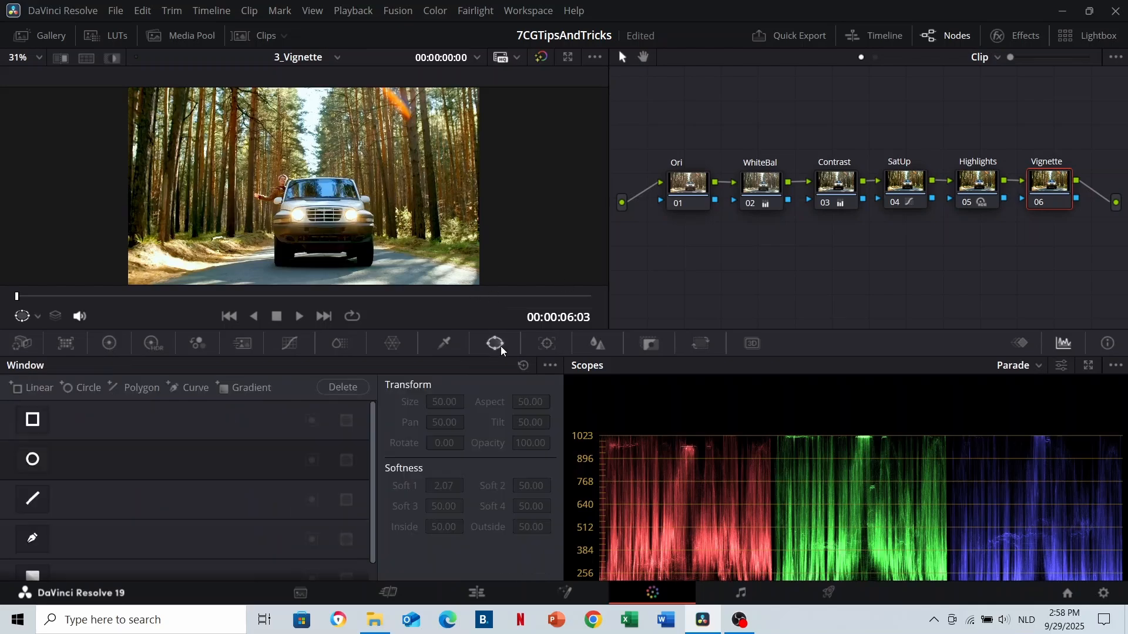
click(32, 462)
drag(244, 246, 224, 266)
drag(304, 186, 319, 211)
drag(319, 127, 319, 141)
drag(233, 211, 215, 217)
drag(239, 280, 220, 297)
drag(319, 211, 320, 221)
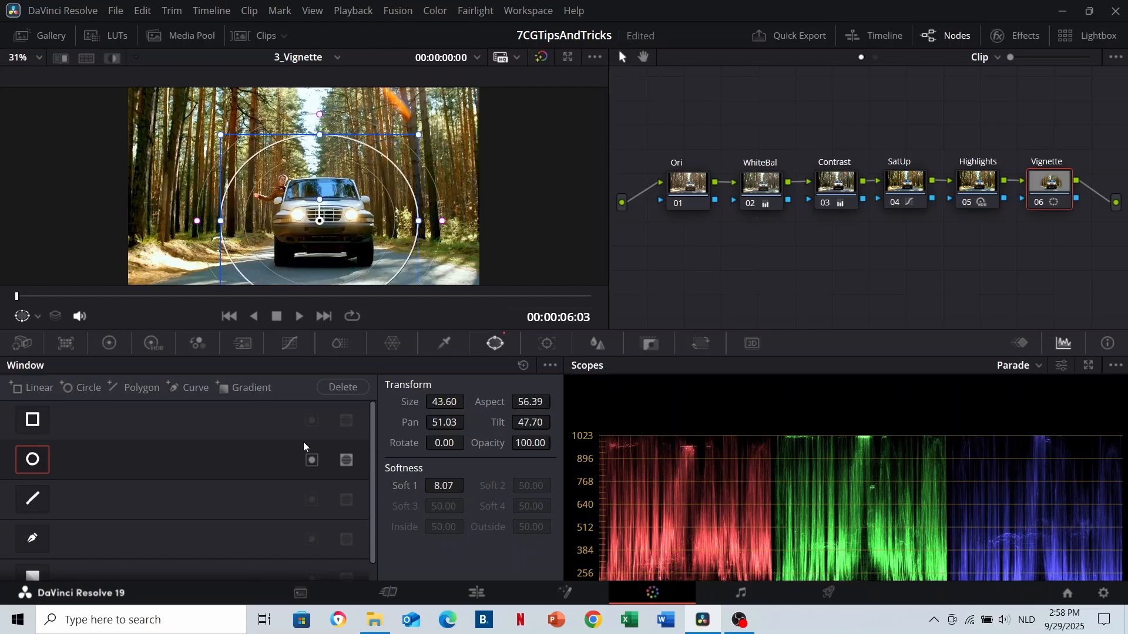
- Invert the window, darken the surroundings by lowering the Offset to 6.60, and toggle the Vignette node off and on to compare
click(112, 347)
drag(489, 541, 415, 541)
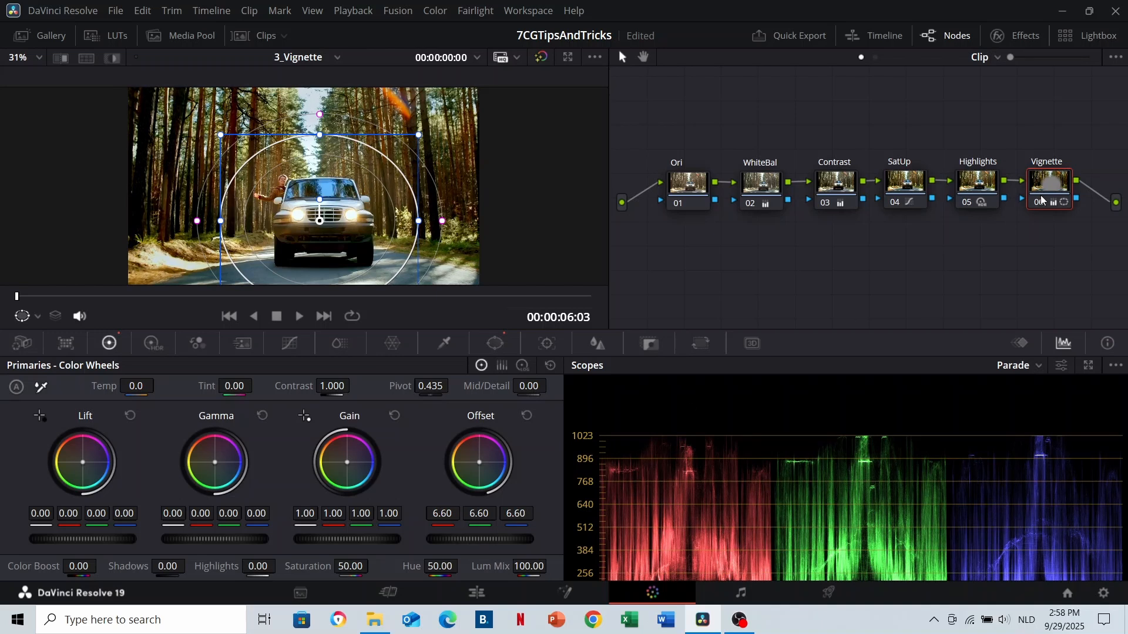
key(ctrl+d)
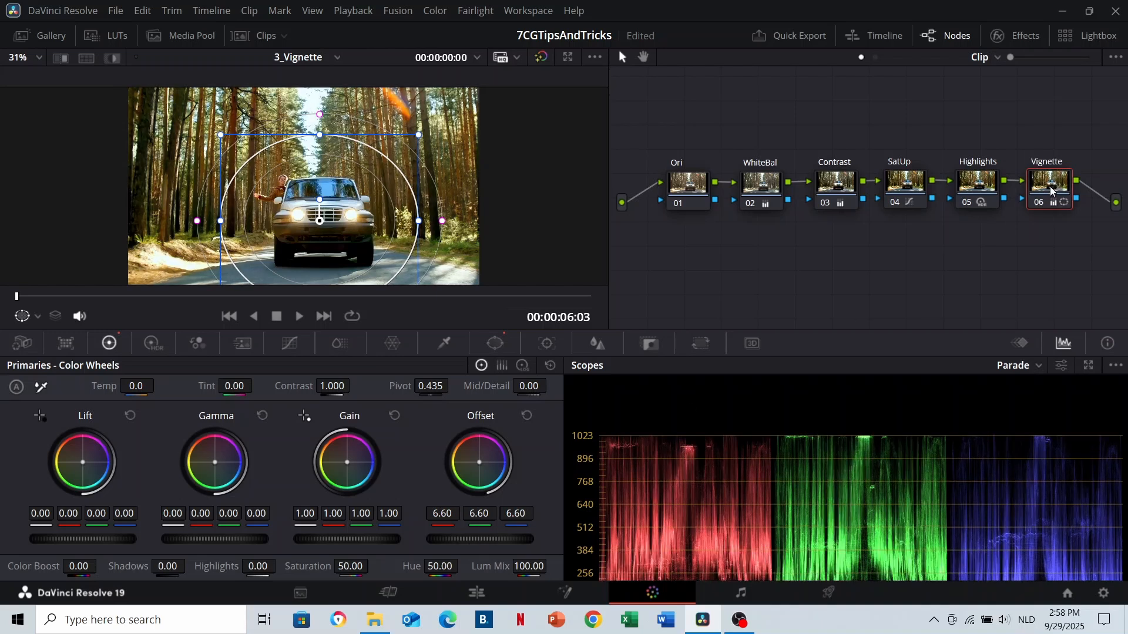
key(ctrl+d)
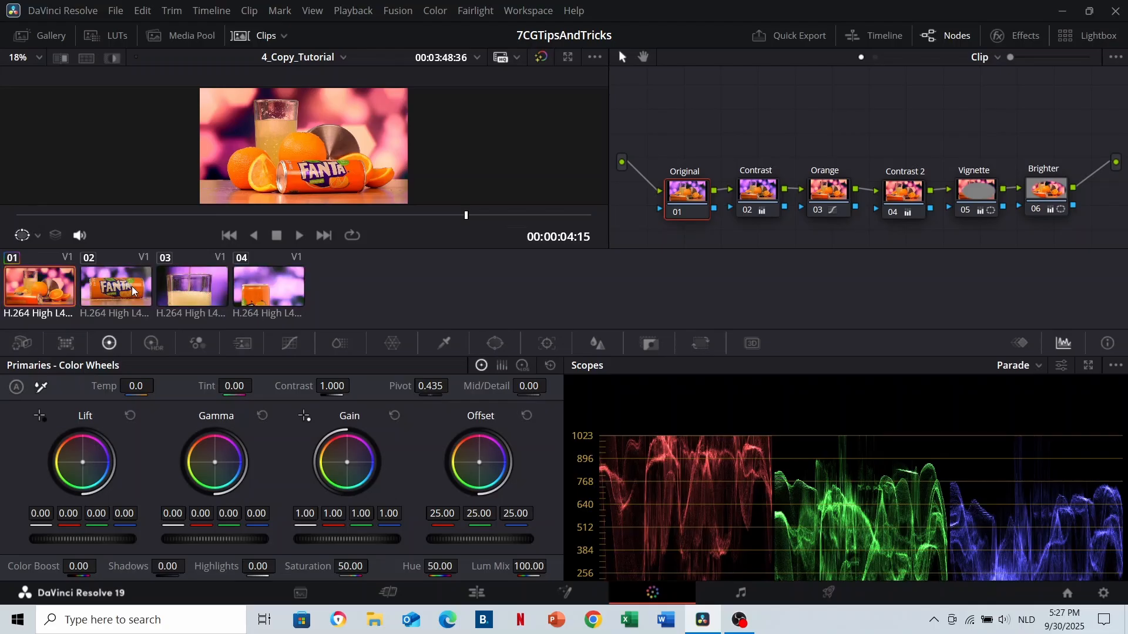
- Apply the grade of clip 01 to clips 02, 03 and 04 together
click(133, 291)
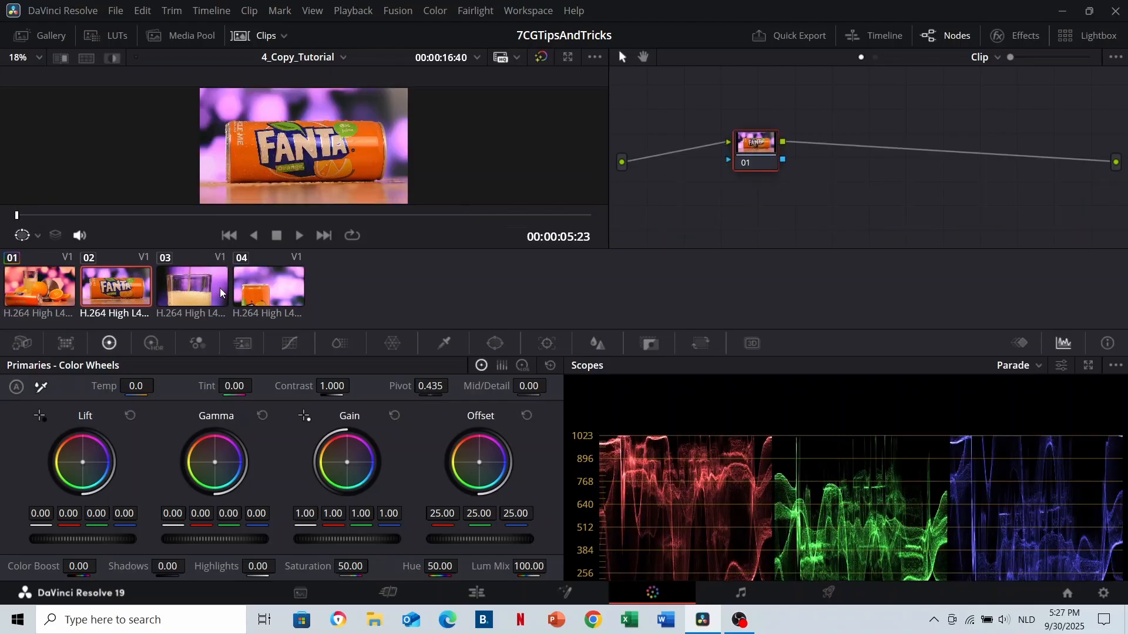
shift+click(259, 296)
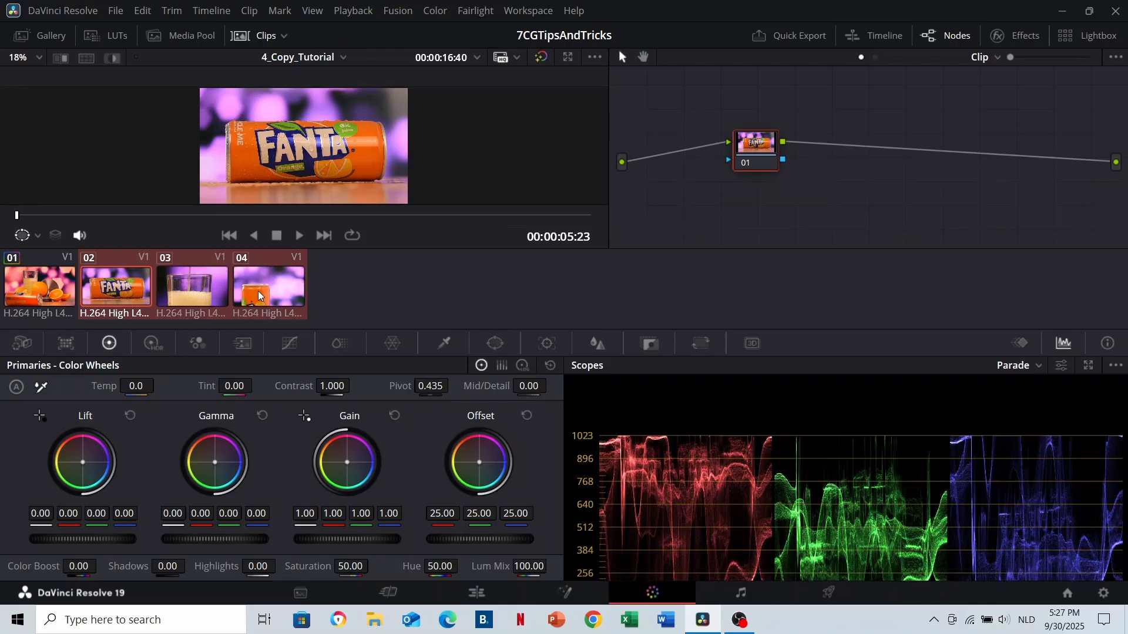
right_click(52, 293)
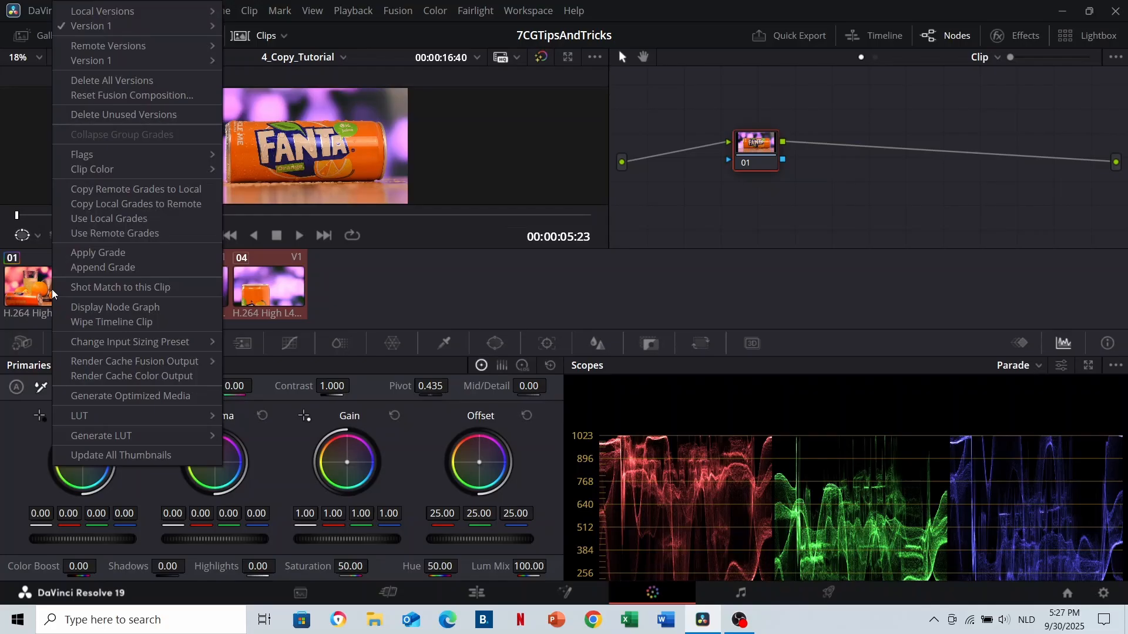
click(130, 253)
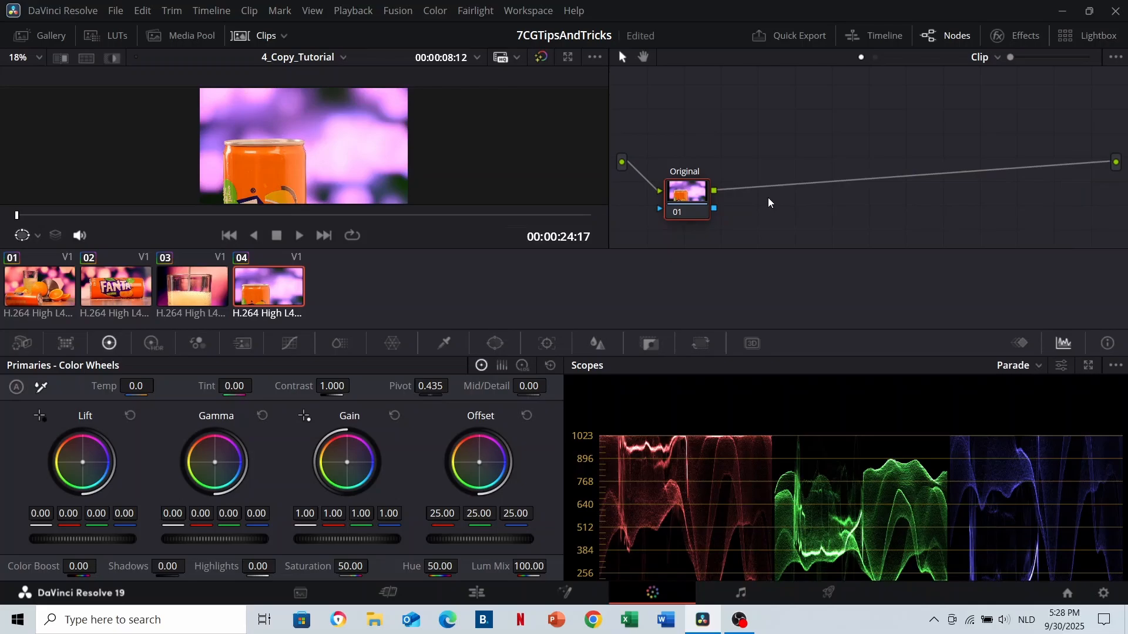
- Append the grade of clip 03 after the Original and Vignette nodes of clip 04
key(shift+equal)
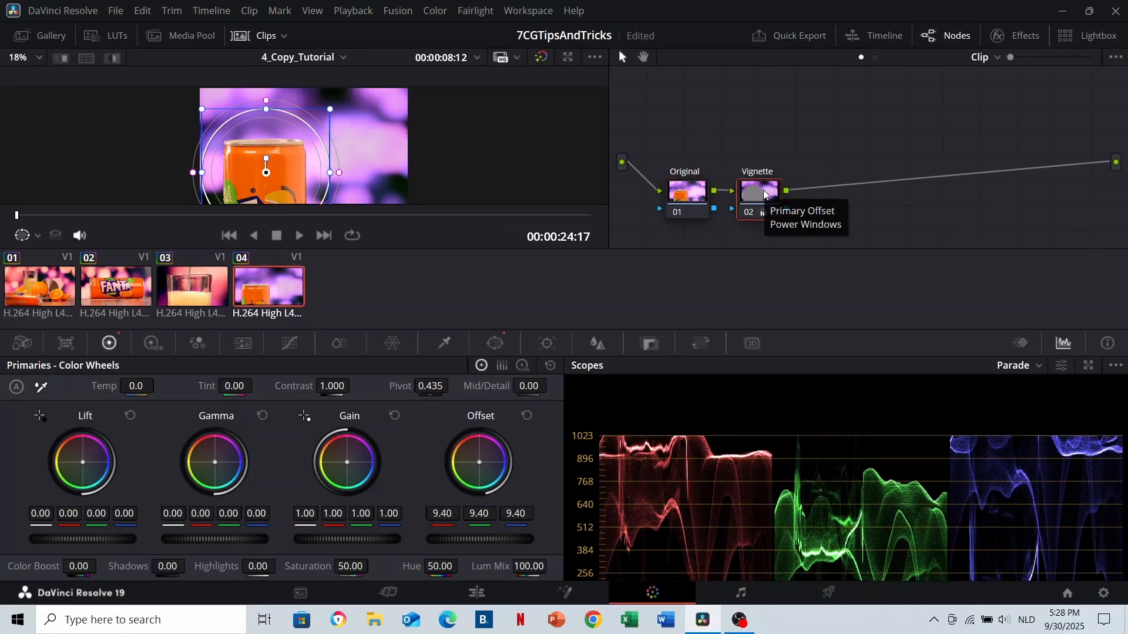
right_click(200, 287)
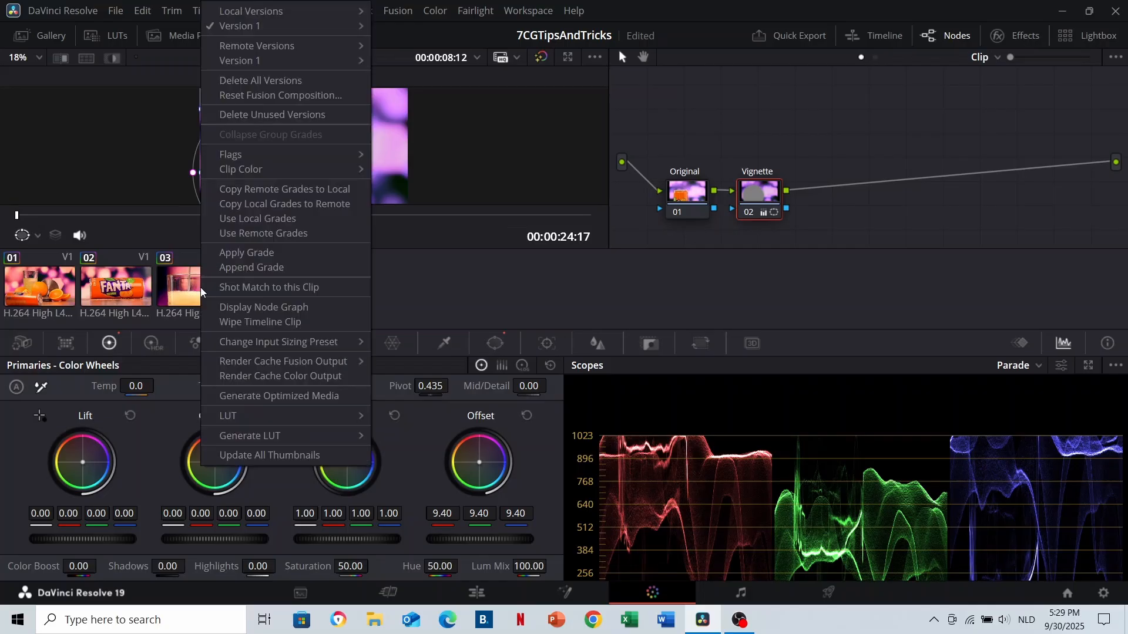
click(297, 270)
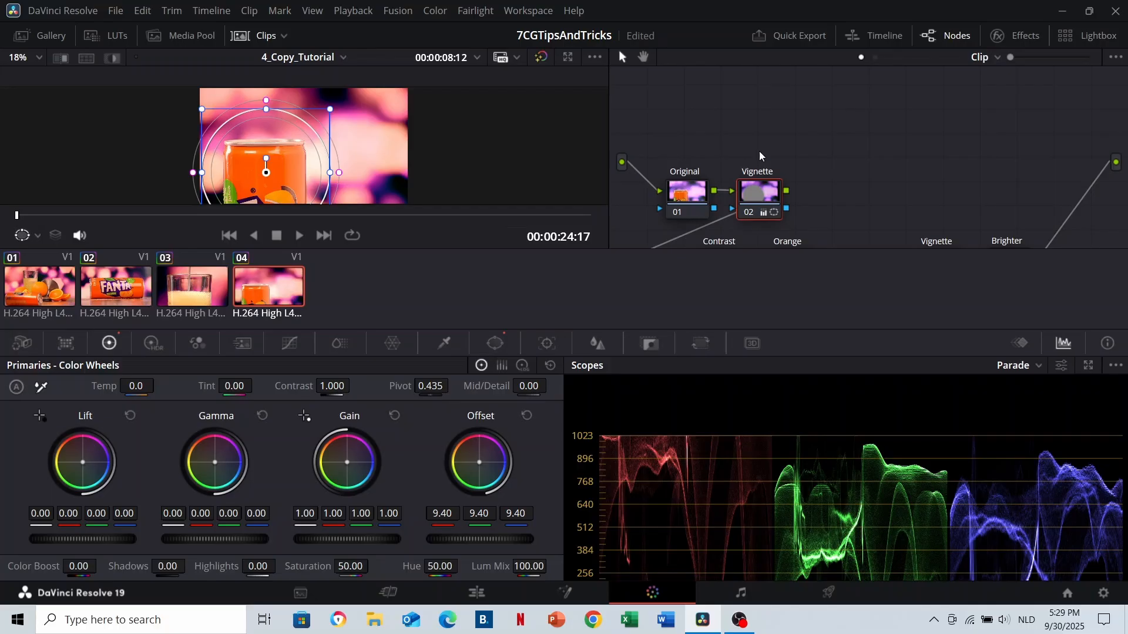
- Delete the appended Vignette and Brighter nodes at the end of clip 04's node tree
drag(839, 177, 862, 107)
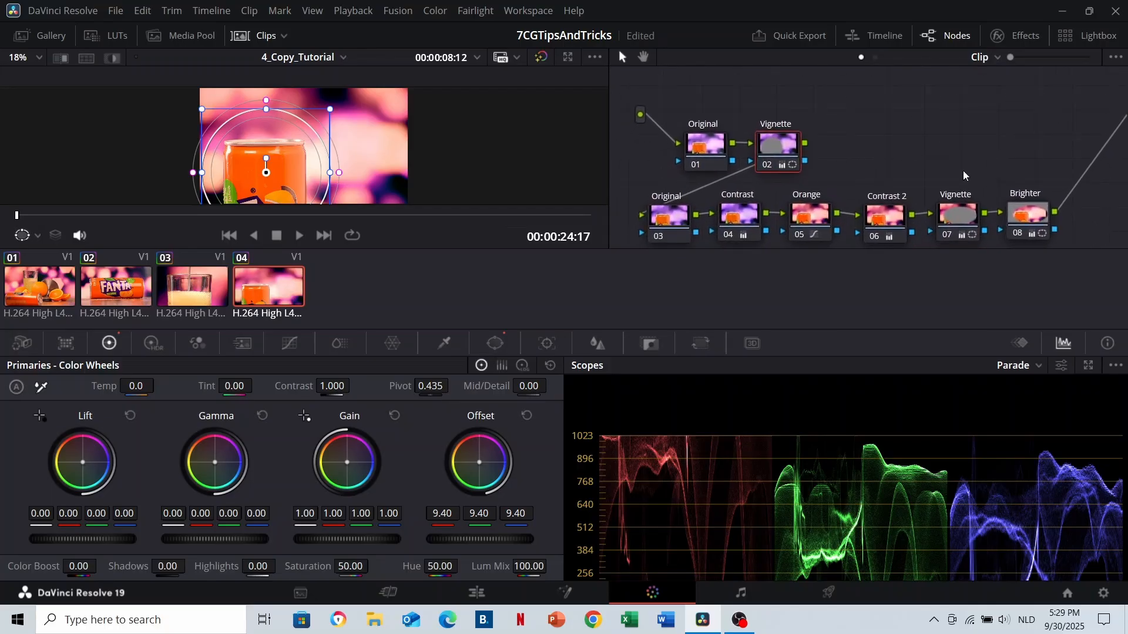
drag(964, 170, 1055, 232)
key(Delete)
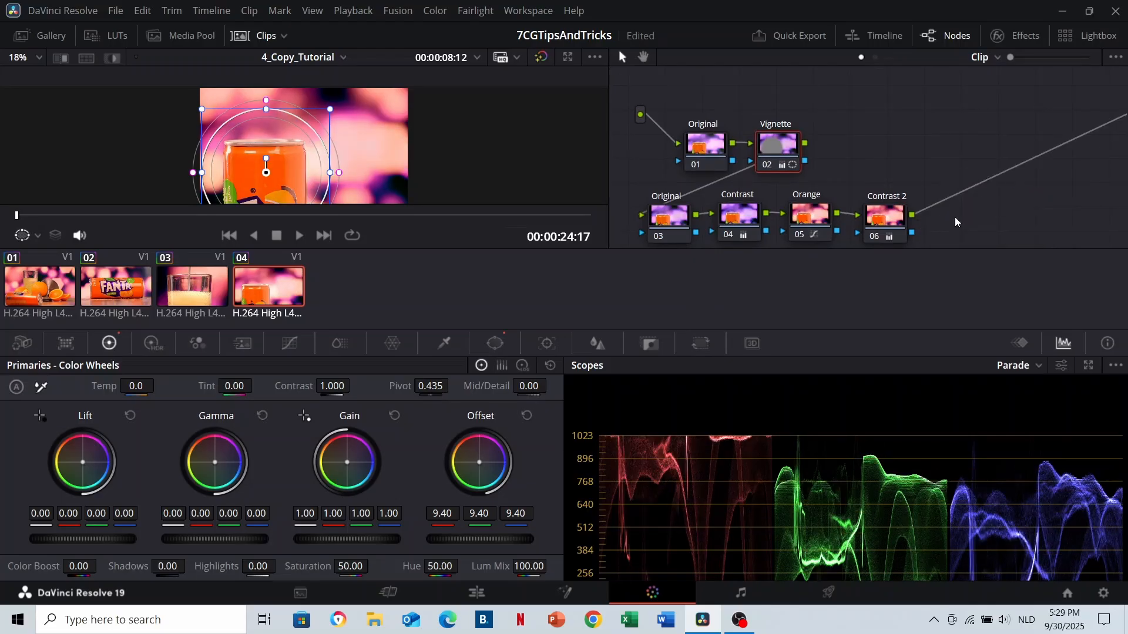
drag(947, 216, 875, 152)
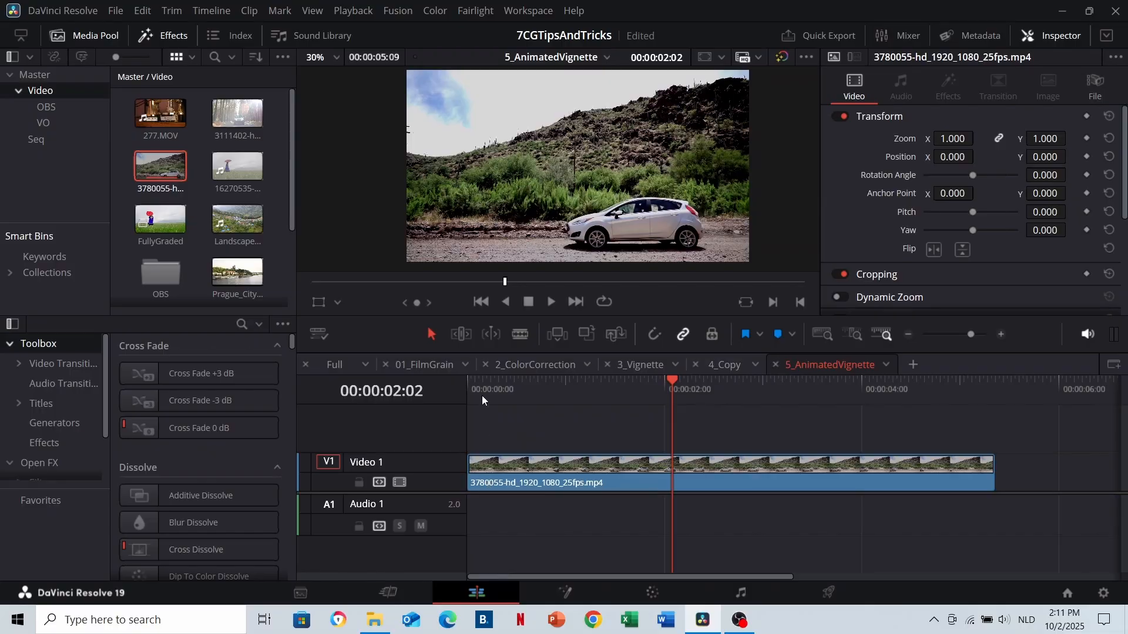
- Inspect the first and last frames of the roadside car clip in the 5_AnimatedVignette timeline
drag(482, 396, 459, 390)
click(747, 247)
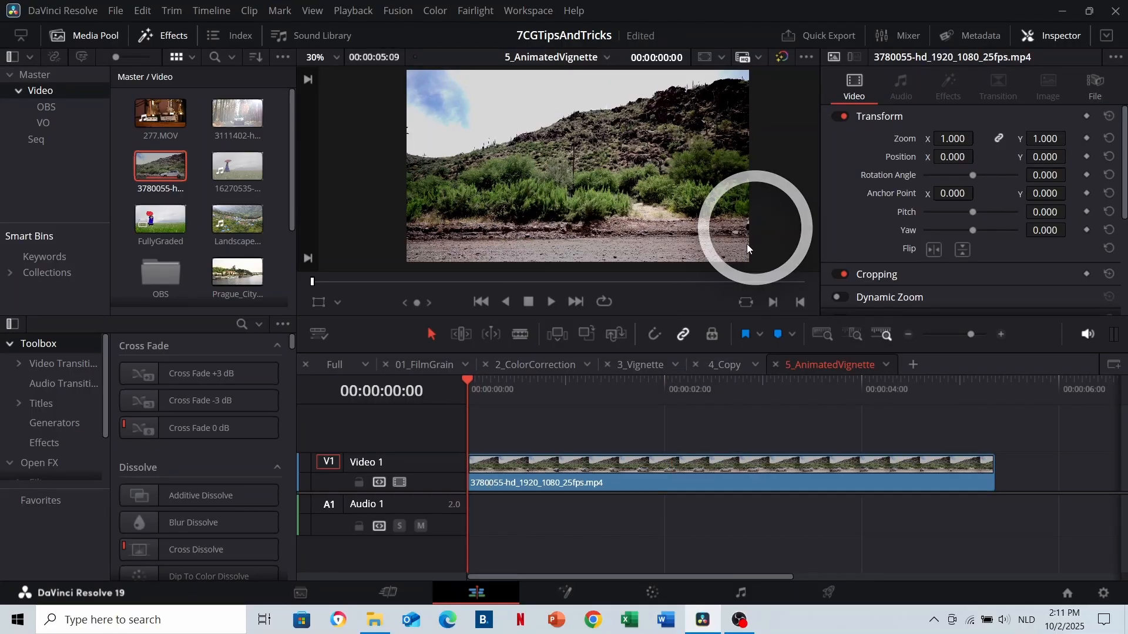
scroll(690, 203, up, 3)
scroll(685, 211, down, 2)
click(992, 383)
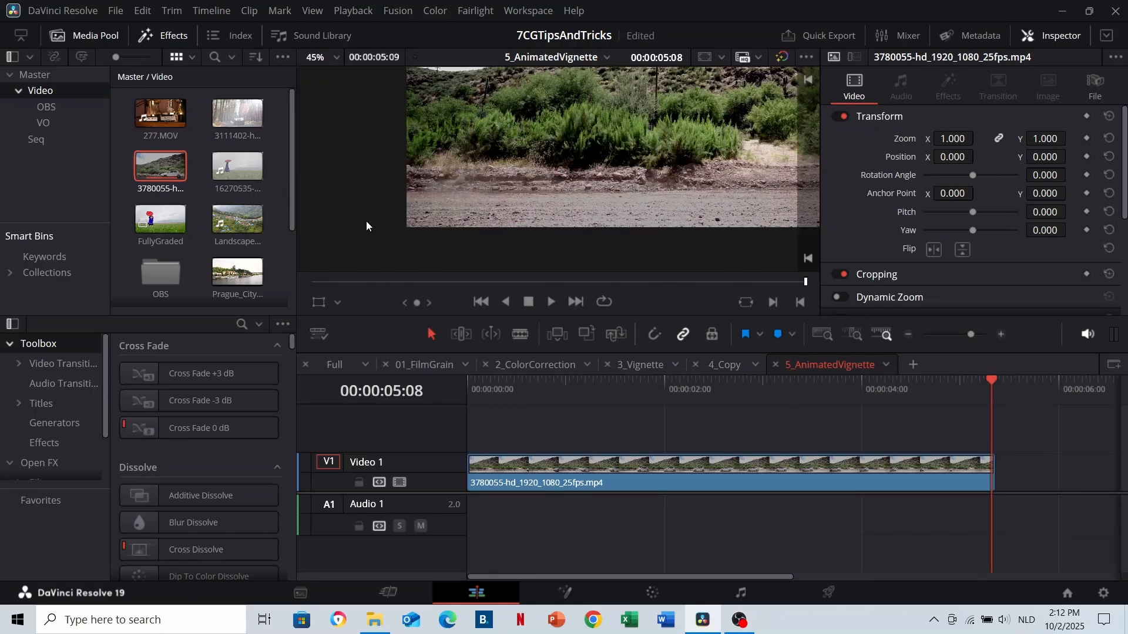
- On the Color page, go to 00:00:02:08 and add a serial node labelled Vignette after the Ground node
click(653, 593)
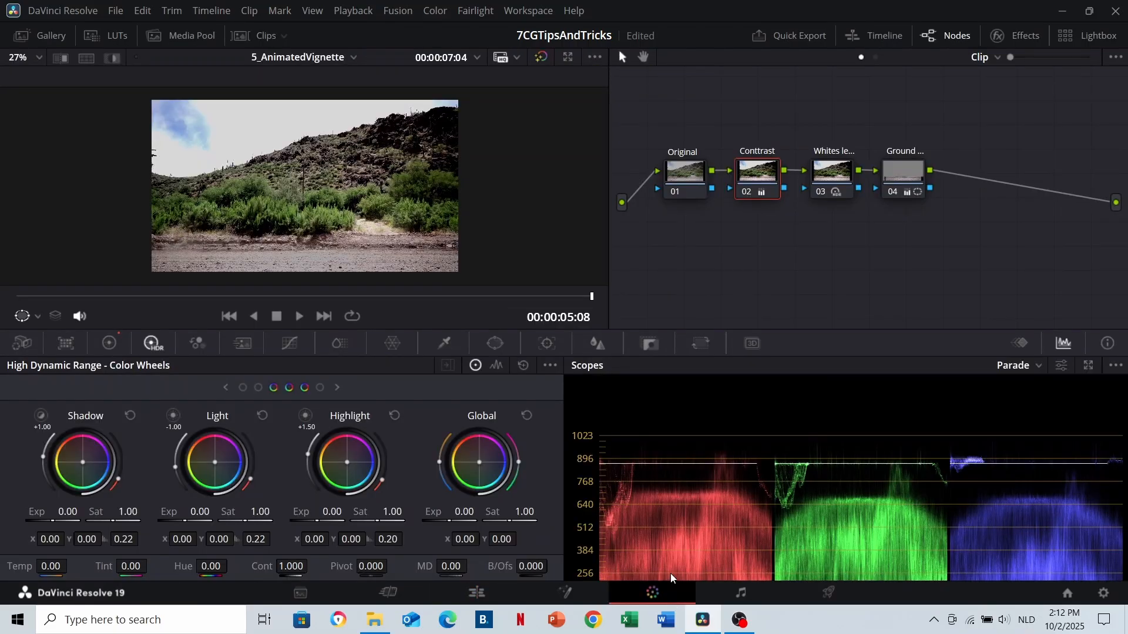
drag(189, 297, 268, 297)
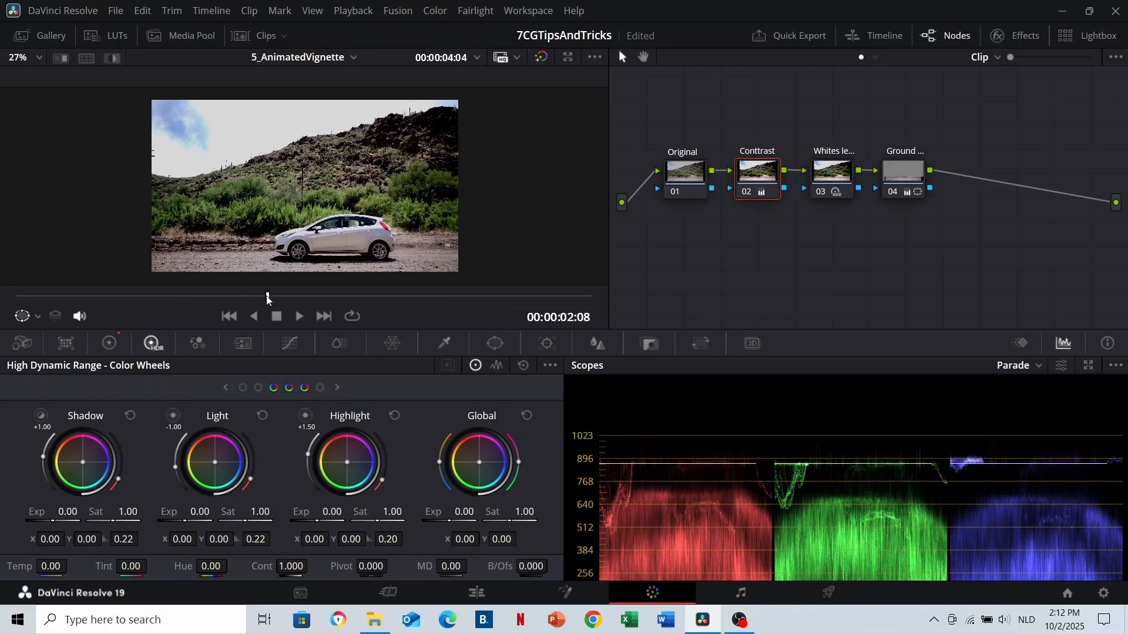
click(907, 172)
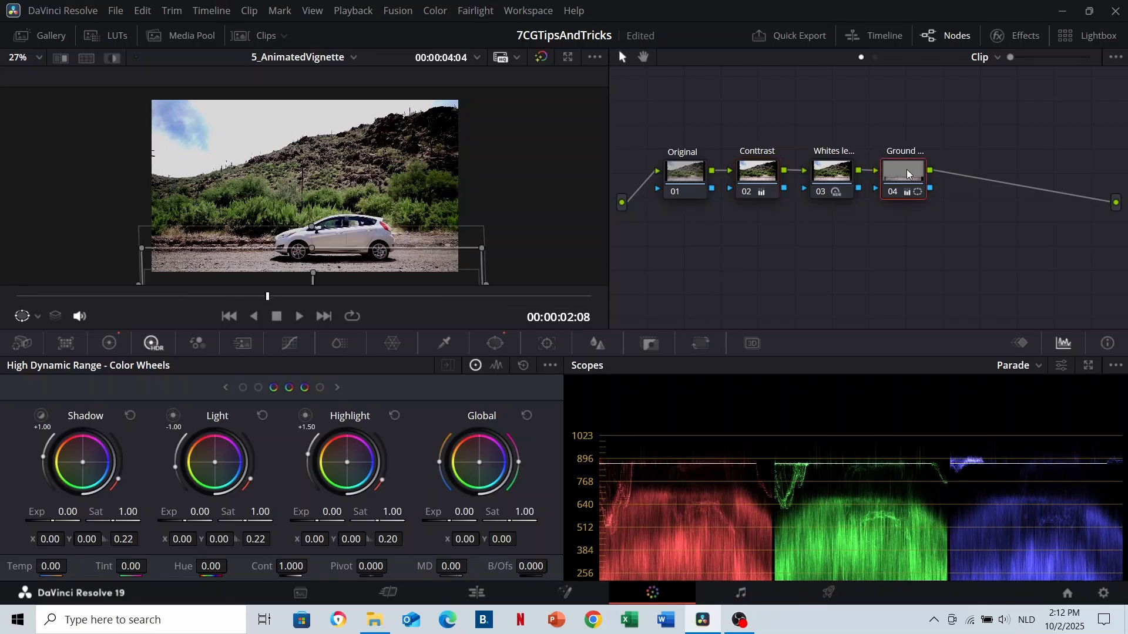
key(alt+s)
text(V)
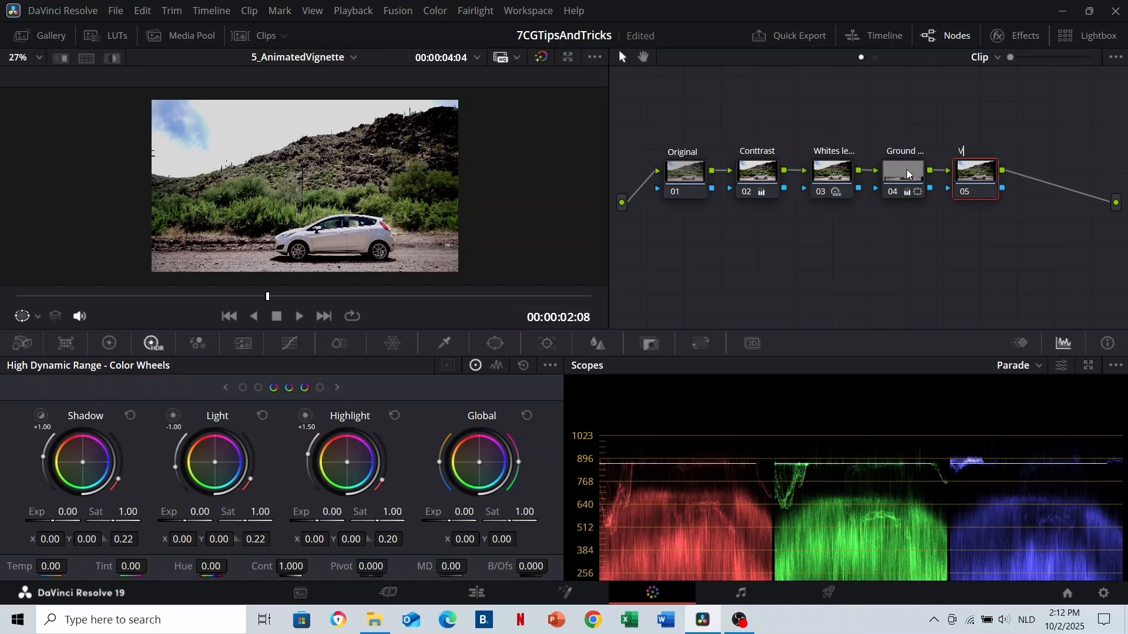
text(ignette)
key(Return)
- Fit an oval circle window around the white car, size about 51, aspect about 73 and softness about 3
click(495, 343)
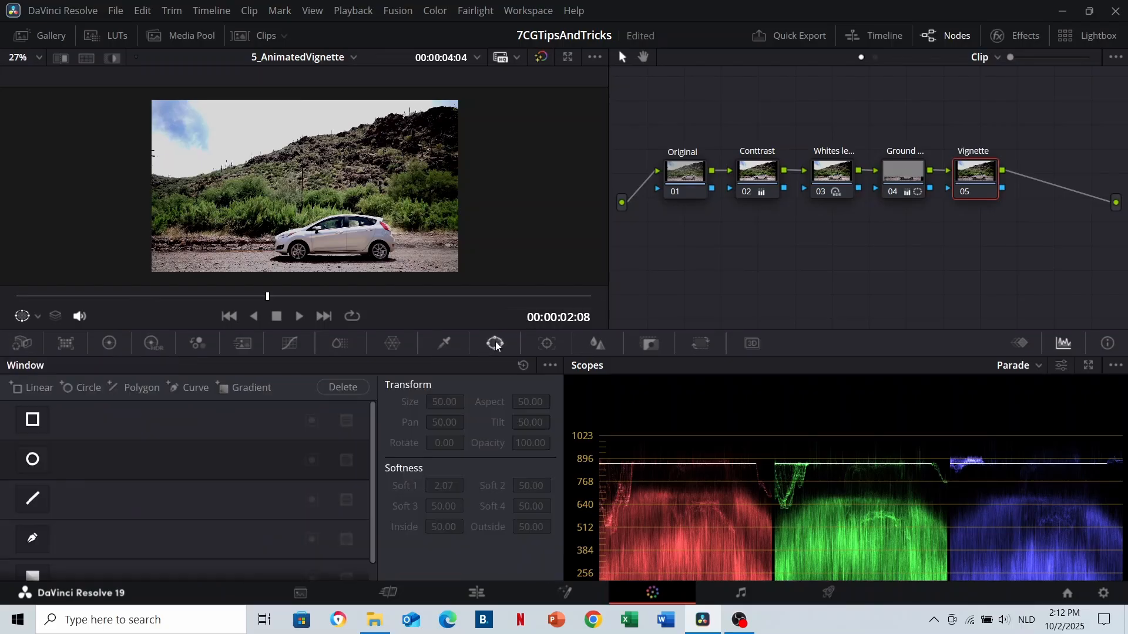
click(31, 462)
drag(259, 187, 233, 188)
drag(305, 186, 333, 236)
drag(261, 237, 231, 236)
drag(251, 237, 245, 236)
drag(244, 188, 242, 186)
drag(333, 238, 337, 241)
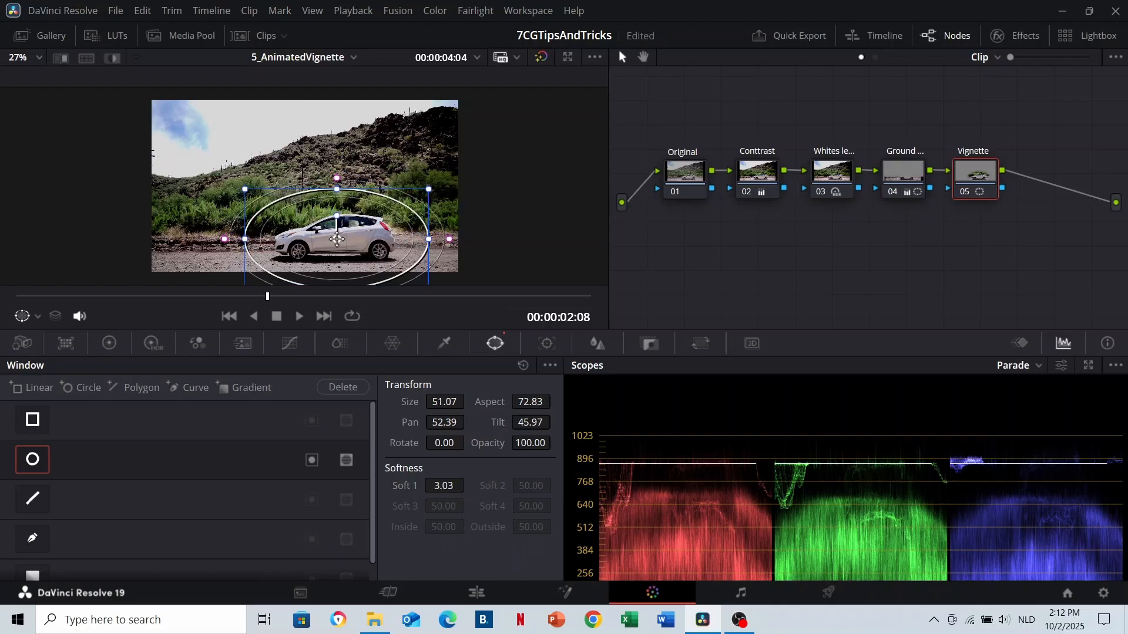
- Invert the oval window and lower the Vignette node's Offset to 19.45 to darken the area around the car
click(314, 460)
click(109, 345)
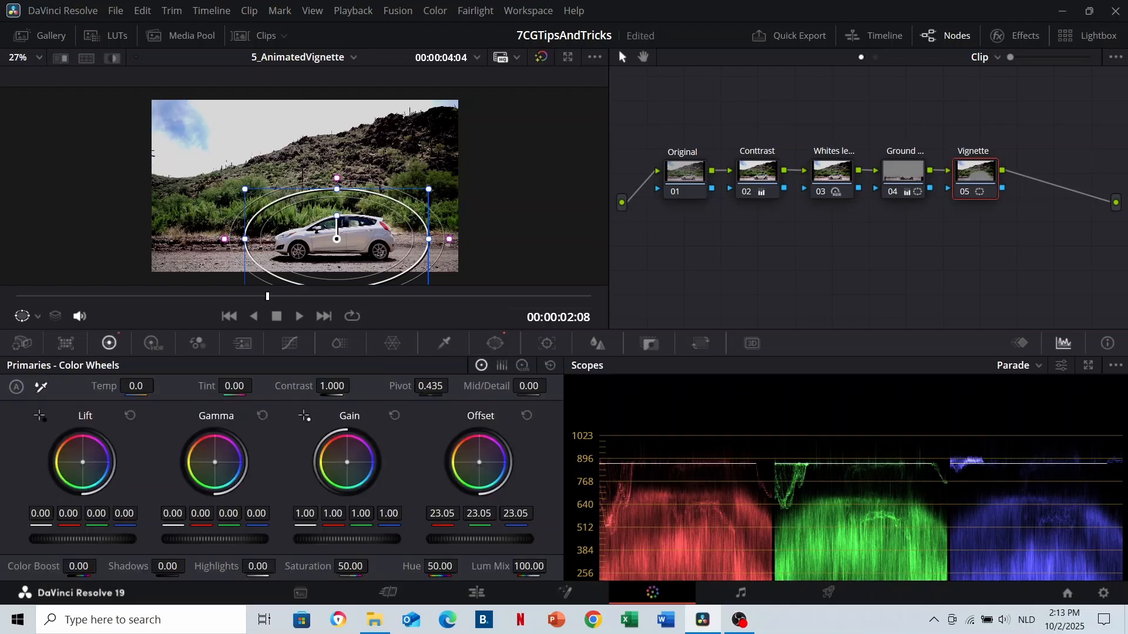
drag(464, 539, 449, 541)
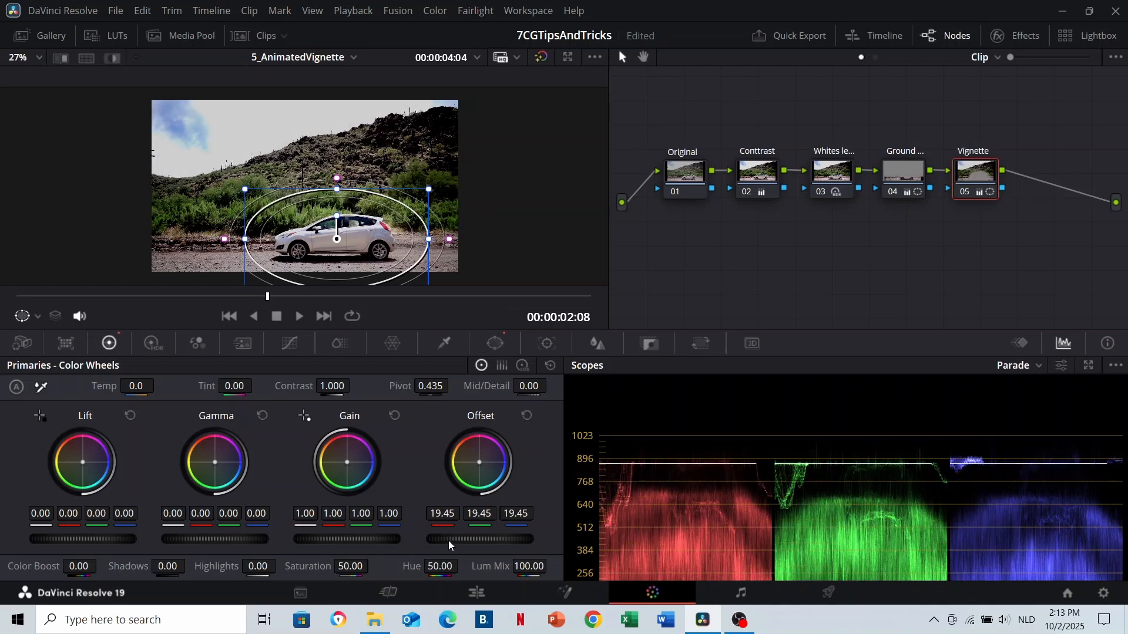
- Set the window tracker to Frame mode and keyframe the vignette window just beyond the image's right edge at the first frame
click(495, 345)
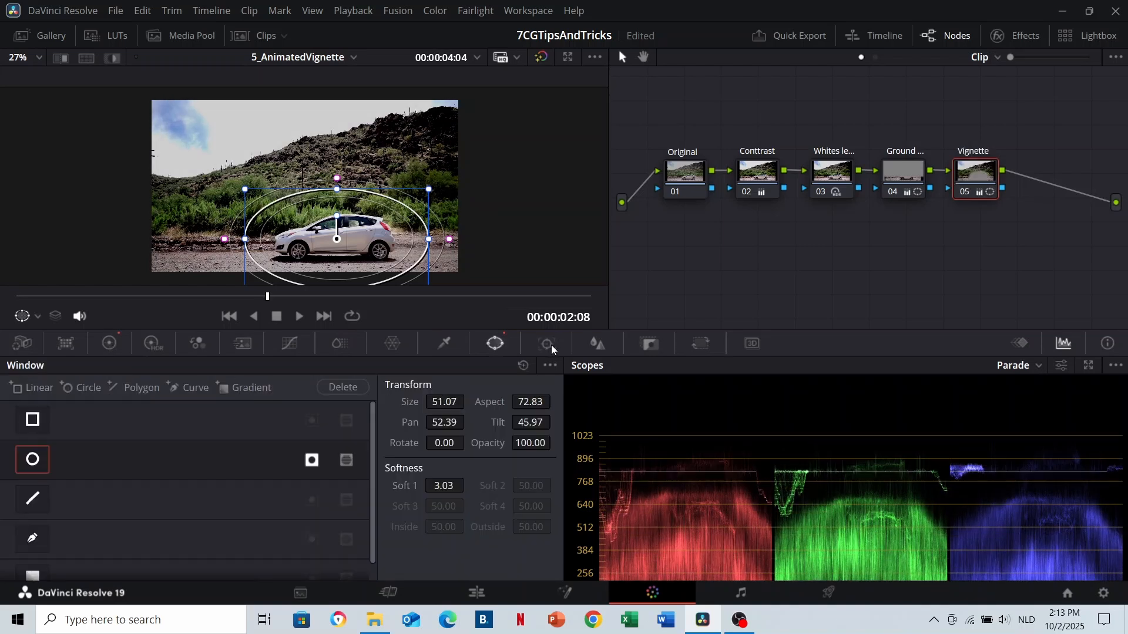
click(551, 344)
click(495, 389)
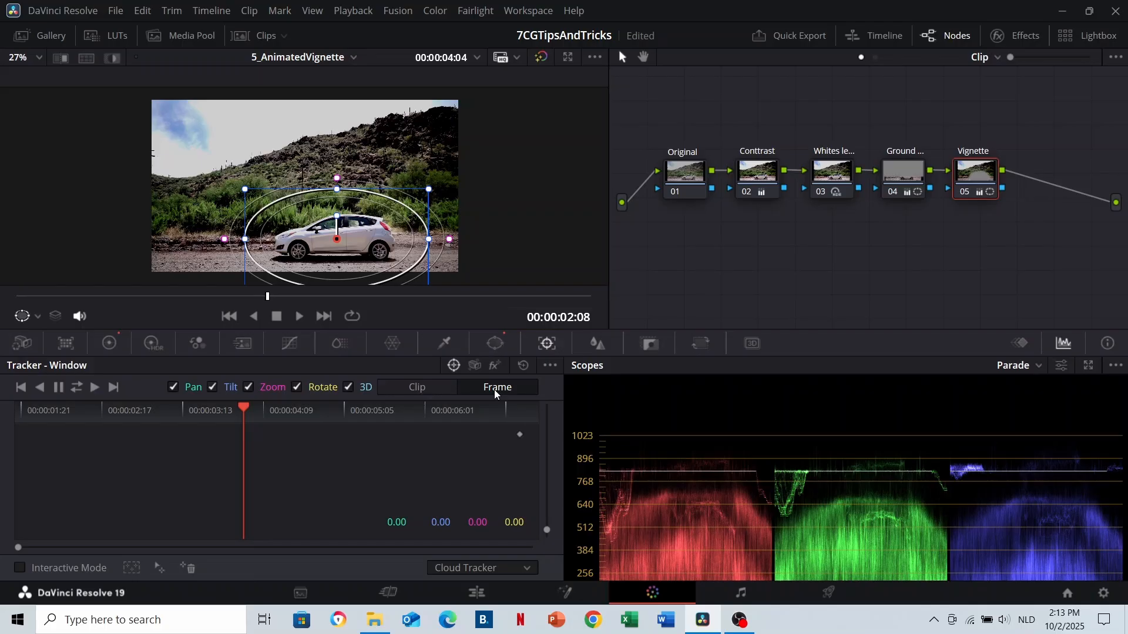
drag(244, 411, 22, 412)
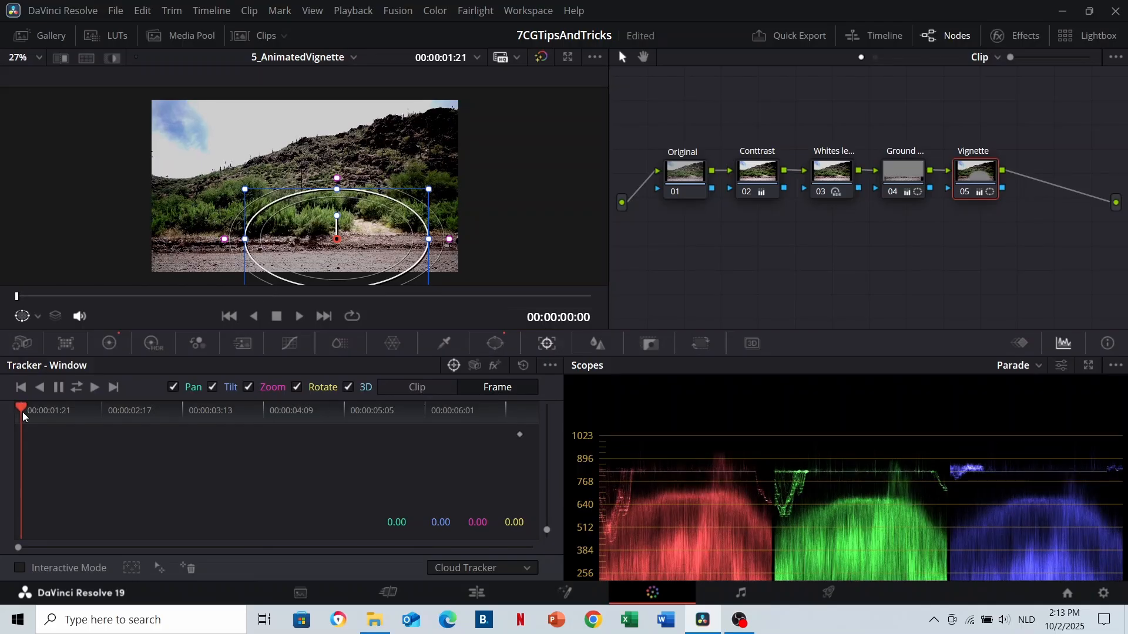
drag(336, 241, 520, 242)
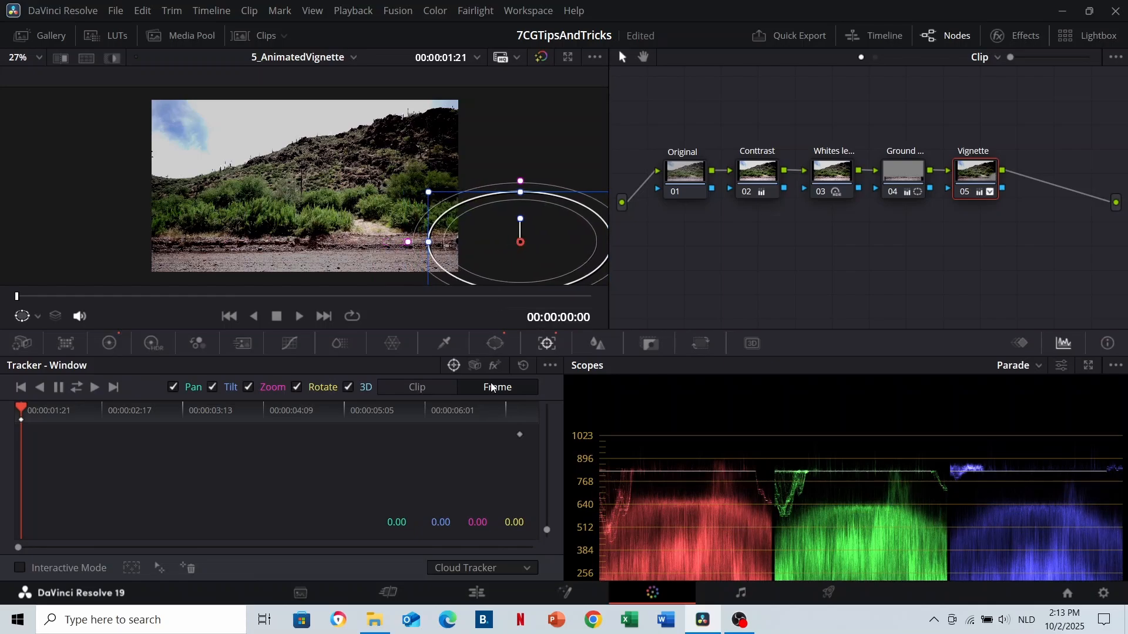
- Keyframe the vignette window beyond the image's left edge at the clip's last frame, and play the clip from the start
click(529, 411)
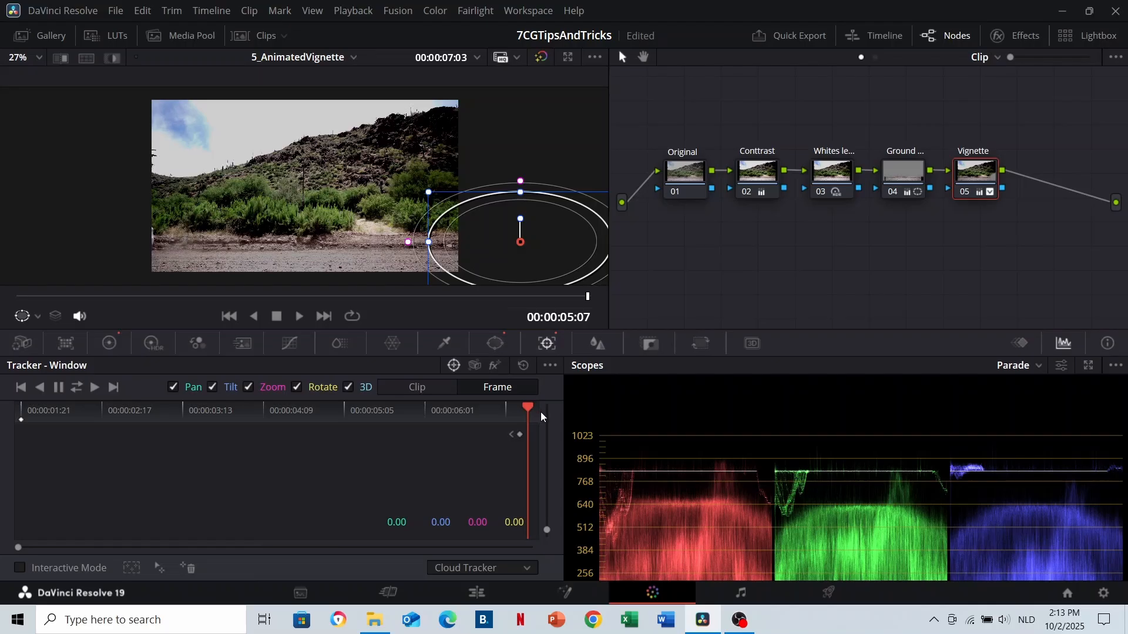
click(597, 302)
drag(521, 243, 61, 247)
click(15, 299)
key(space)
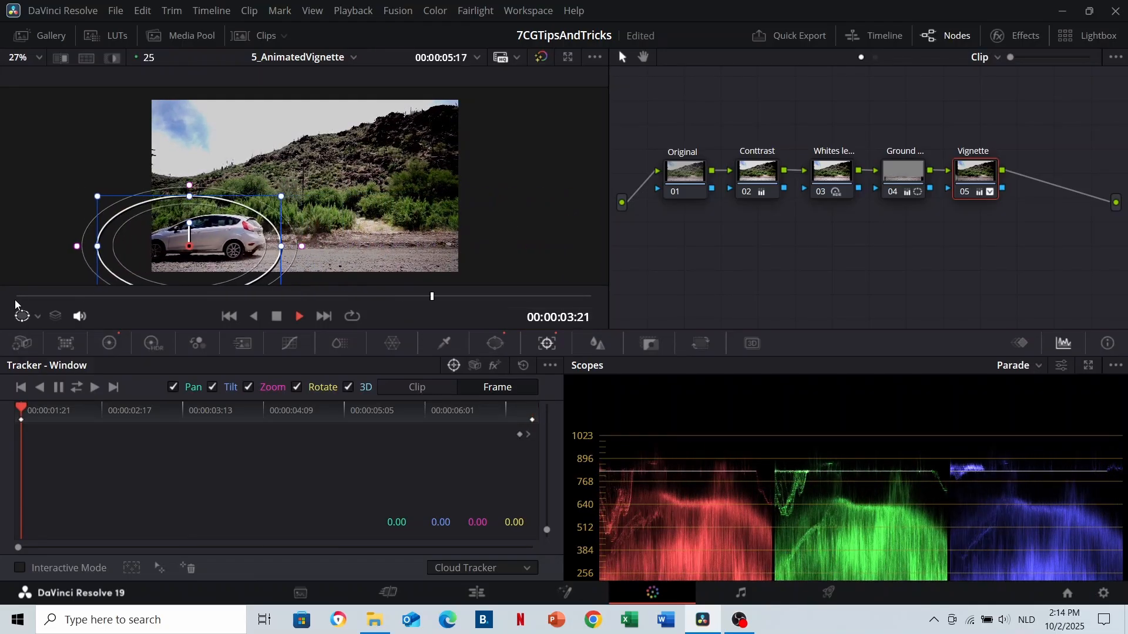
- Shift the vignette window slightly to the right at the clip's end and replay the animation from the start
key(Right)
key(Right)
drag(64, 248, 89, 246)
drag(419, 304, 0, 315)
key(space)
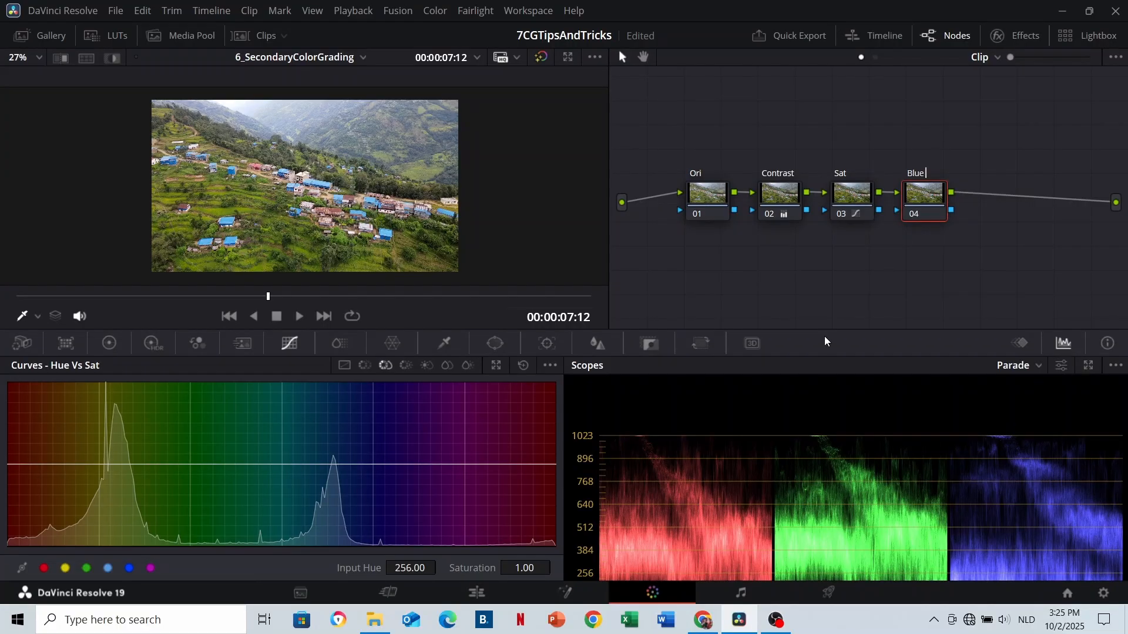
- Finish labelling node 04 of the village clip and sample a blue roof for its Hue Vs Hue curve
key(Return)
click(364, 366)
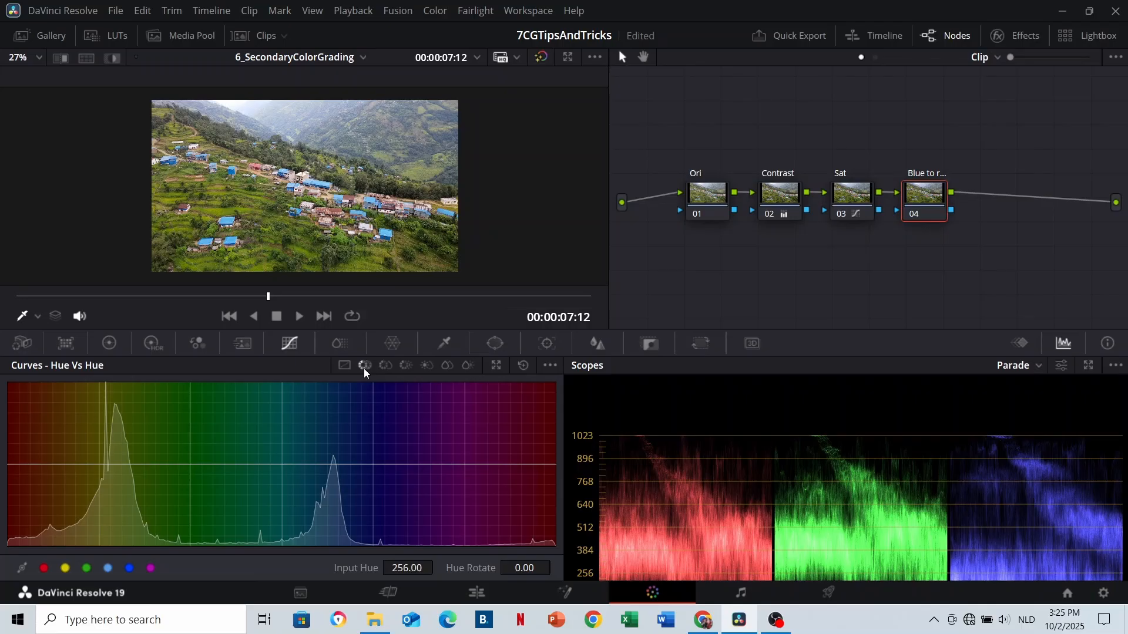
click(229, 219)
key(ctrl+equal)
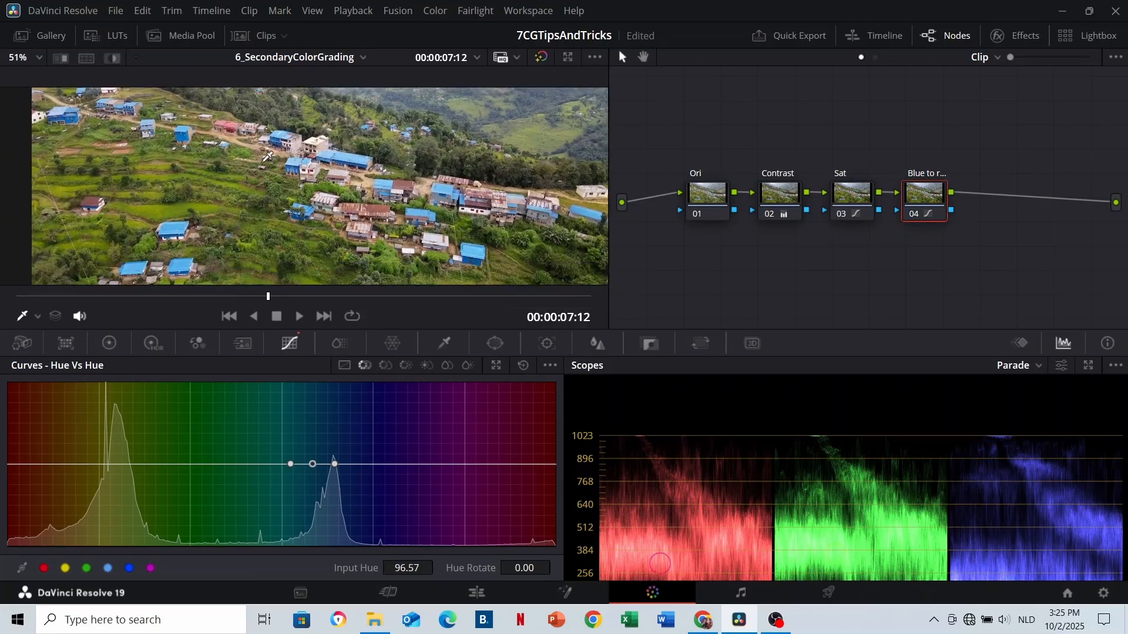
- Rotate the blue hue of the roofs by about 172 in the Hue Vs Hue curve, widen its range both ways, and compare node 04 off and on
drag(314, 467, 309, 393)
drag(334, 465, 378, 468)
drag(290, 464, 252, 464)
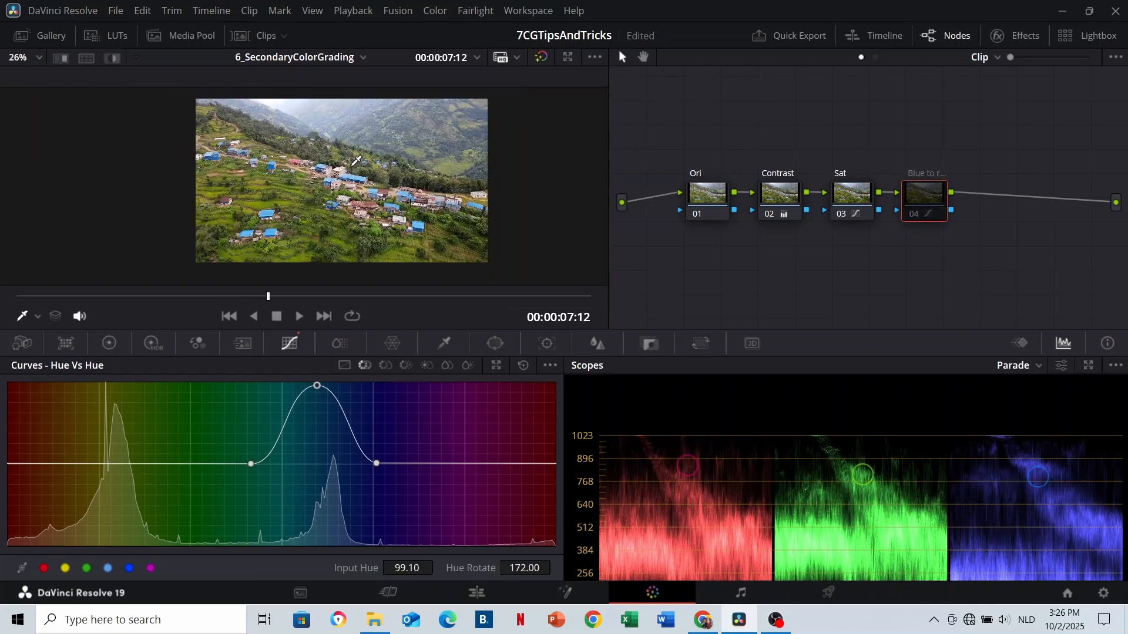
key(ctrl+d)
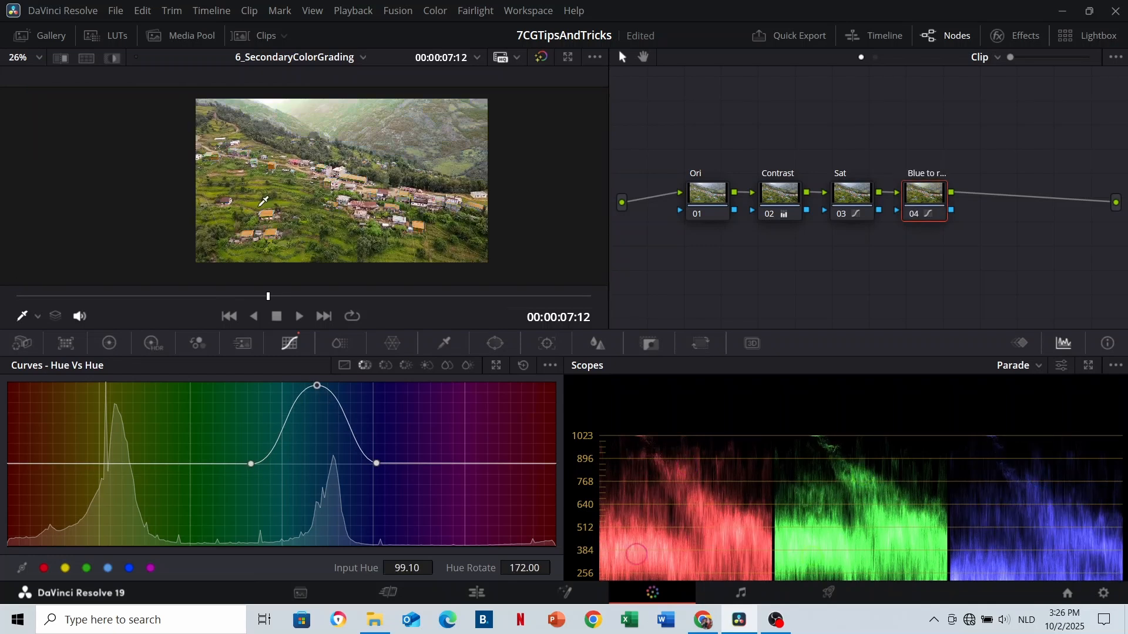
- Add a circular window to node 04 and move it over the cluster of roofs in the image's lower-left part
scroll(356, 160, up, 2)
click(494, 345)
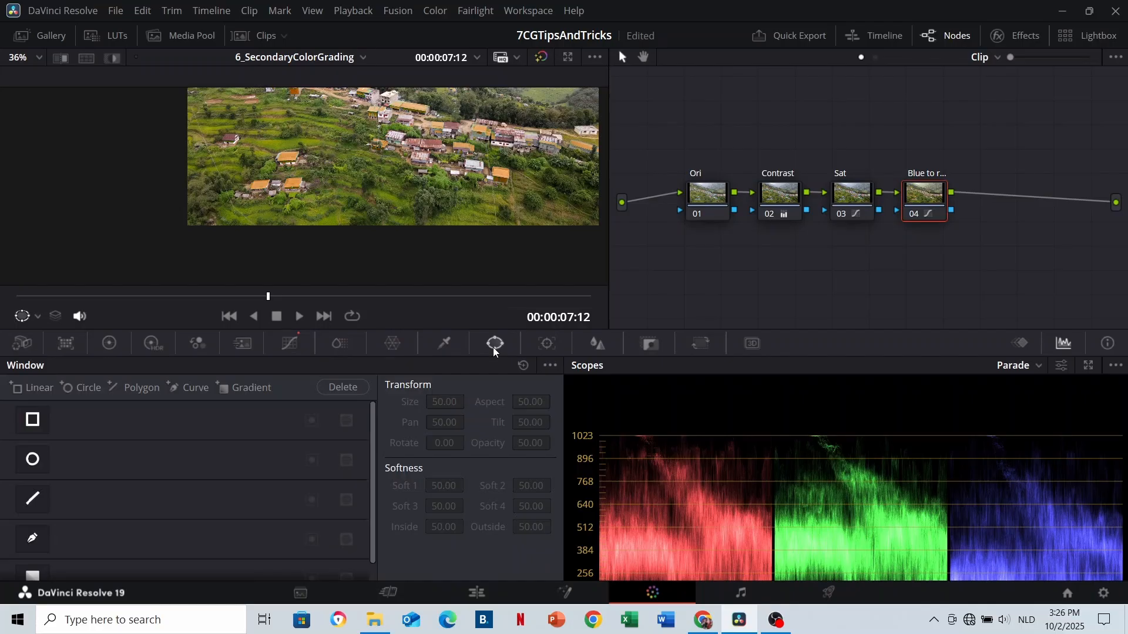
click(33, 460)
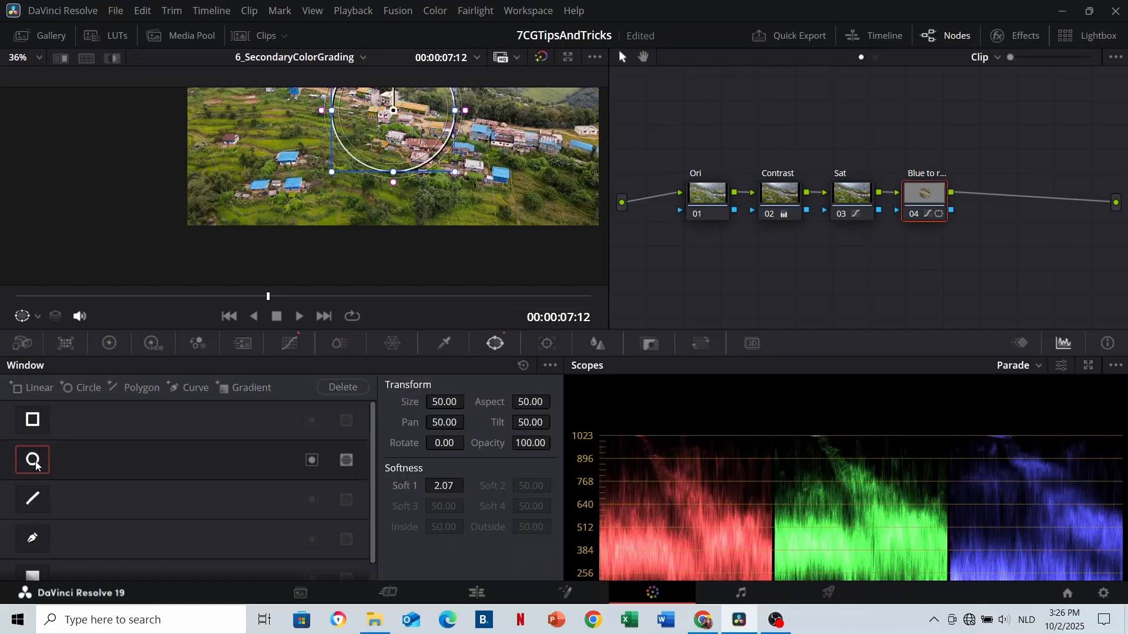
drag(394, 112, 275, 181)
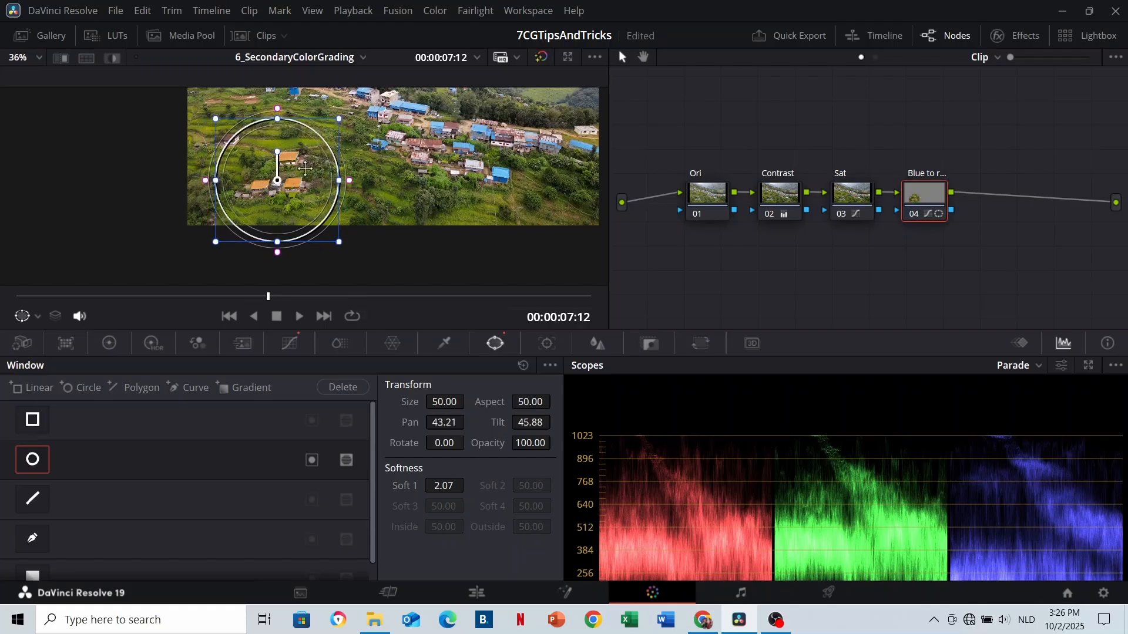
- Go to the clip's first frame, slightly enlarge the circular window and reposition it around the roofs
key(Home)
drag(340, 243, 355, 259)
drag(285, 178, 282, 188)
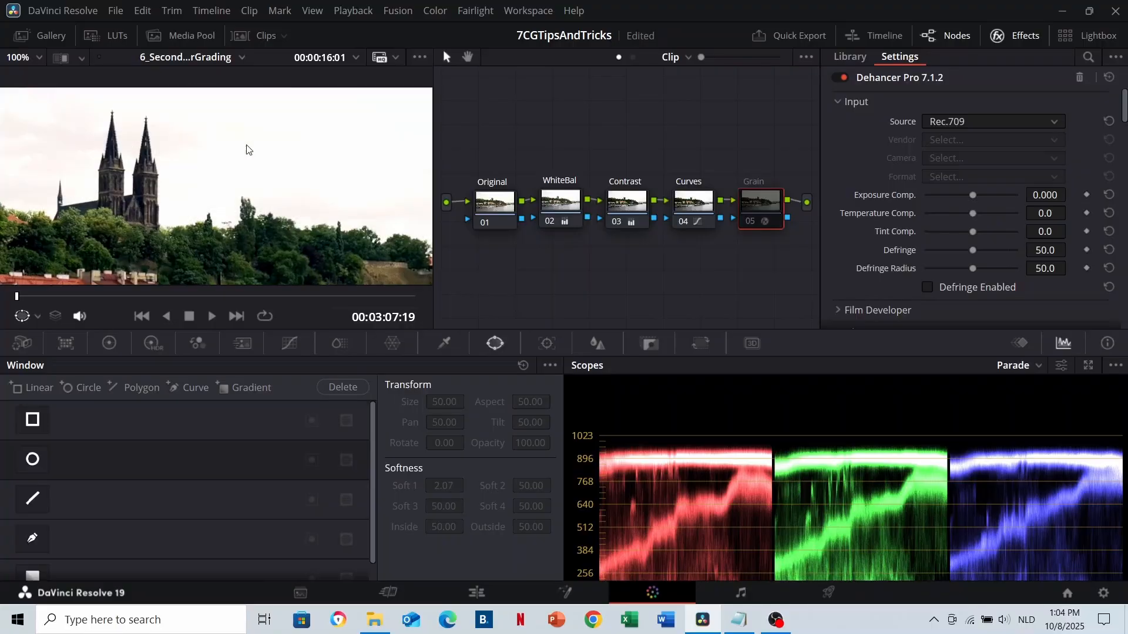
- Turn the Grain node of the riverside clip back on and fit the whole image in view
key(ctrl+d)
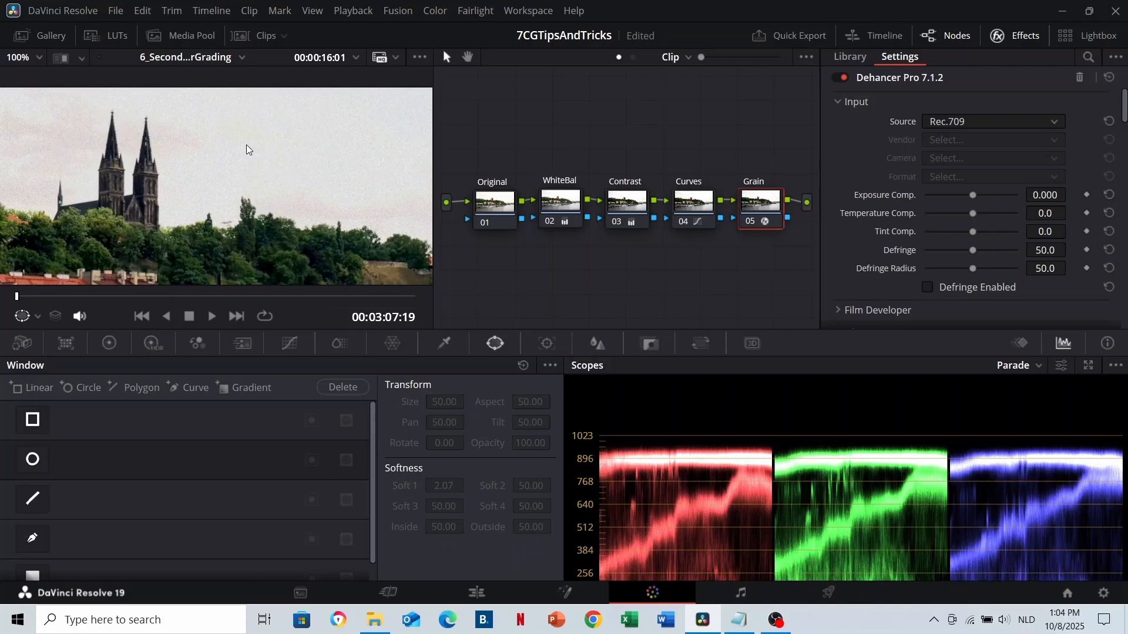
scroll(246, 149, down, 8)
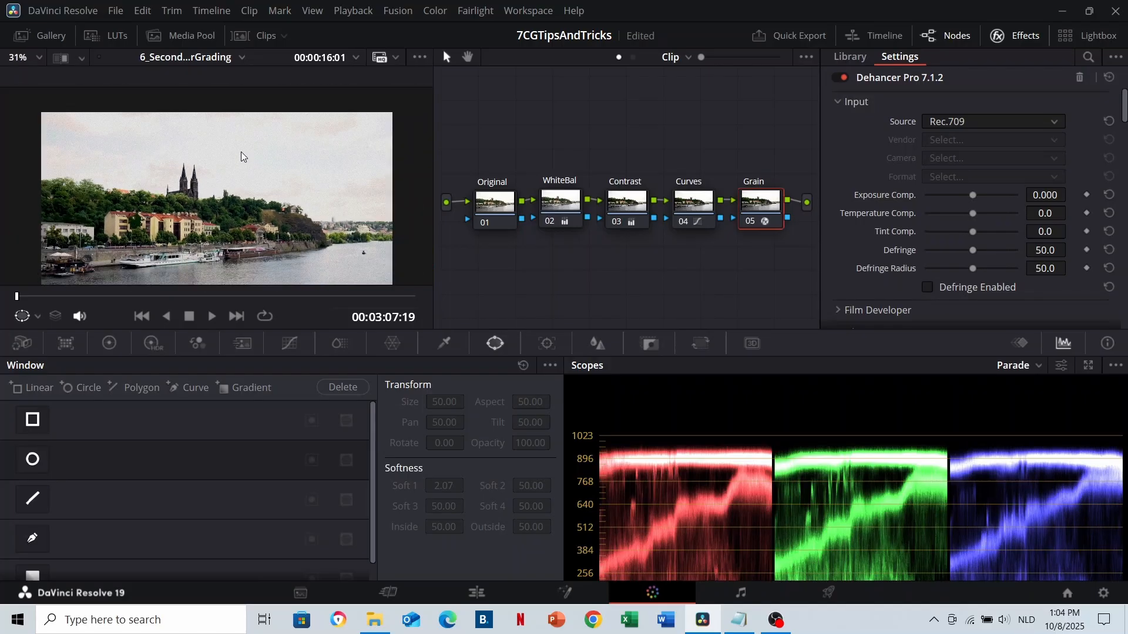
drag(212, 216, 208, 194)
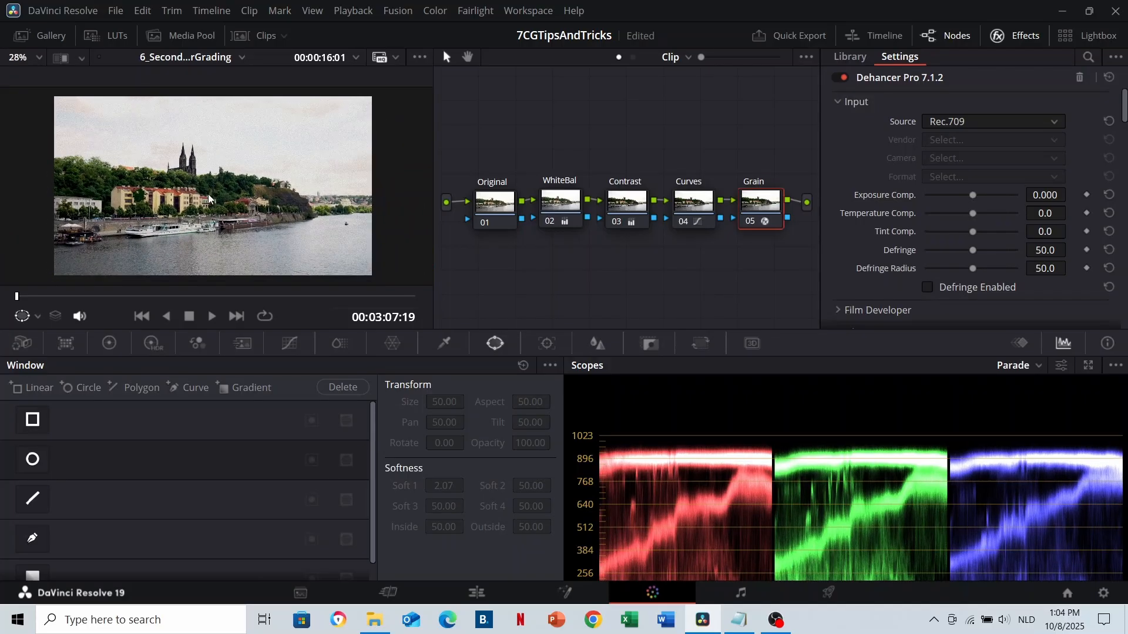
- Try to limit the Grain node to the bright areas by raising the low luminance limit of the HSL qualifier
click(450, 344)
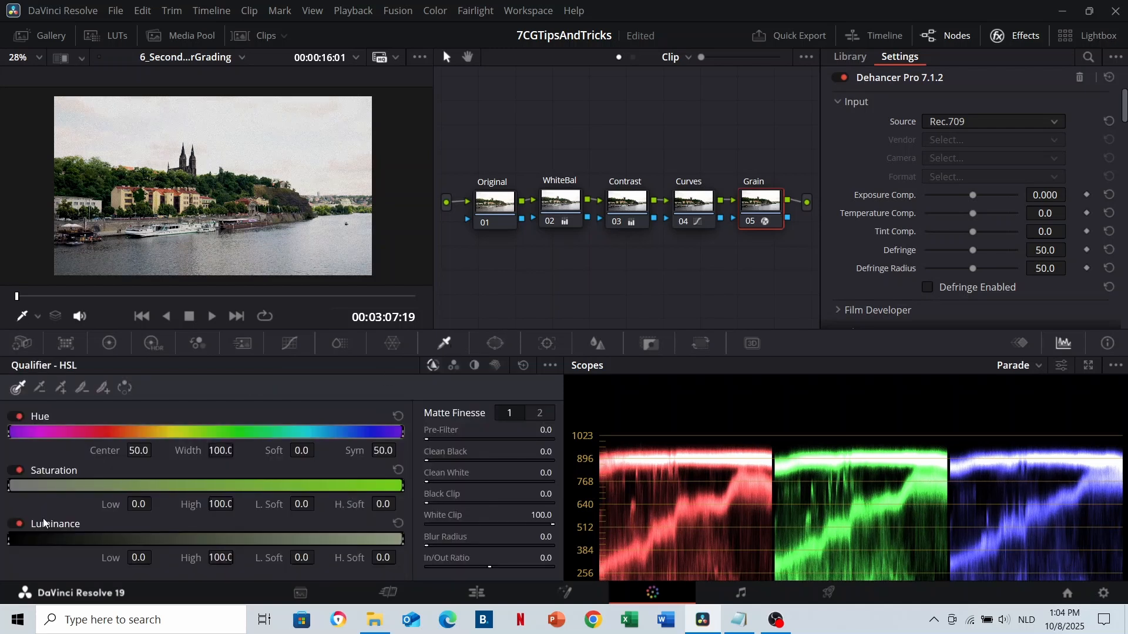
drag(10, 539, 300, 538)
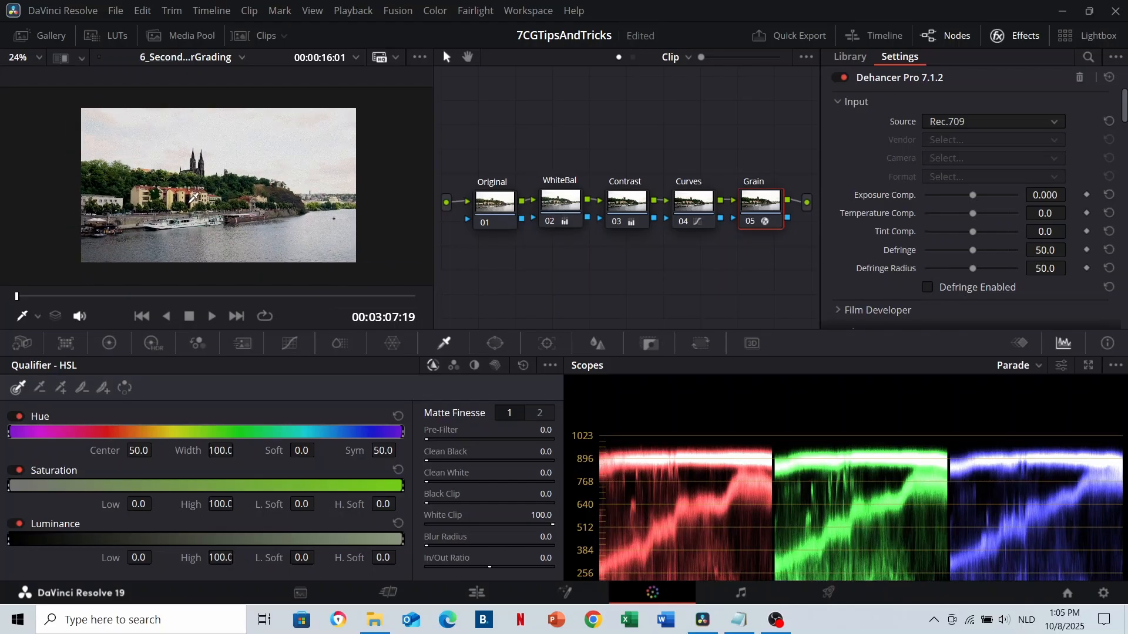
- Draw a closed curve window on the Grain node around the sky, following the skyline below and extending beyond the image edges
scroll(192, 197, up, 1)
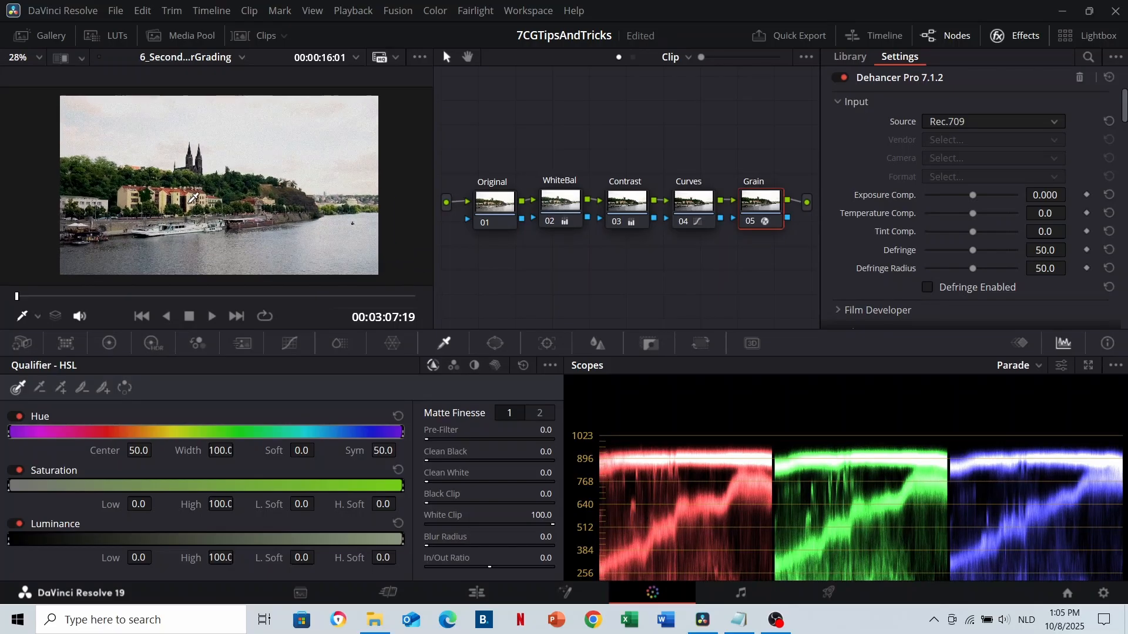
click(492, 345)
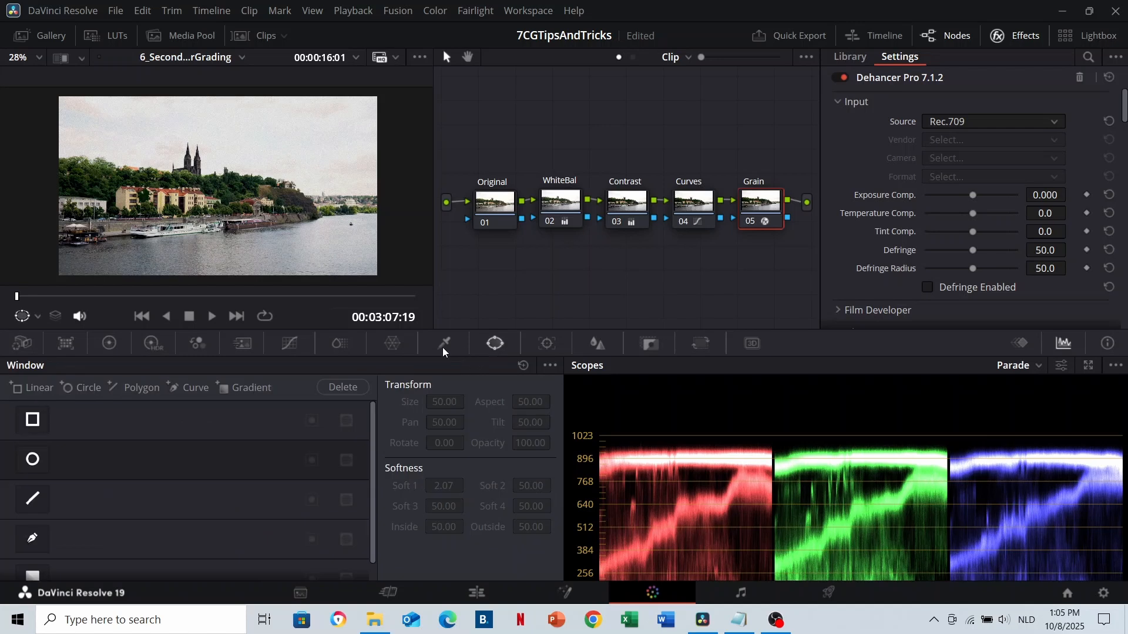
click(36, 538)
click(48, 170)
click(203, 184)
click(284, 185)
scroll(286, 186, up, 5)
click(271, 221)
drag(411, 227, 329, 227)
click(353, 216)
scroll(329, 226, down, 5)
click(320, 134)
drag(138, 167, 290, 177)
click(154, 139)
click(155, 219)
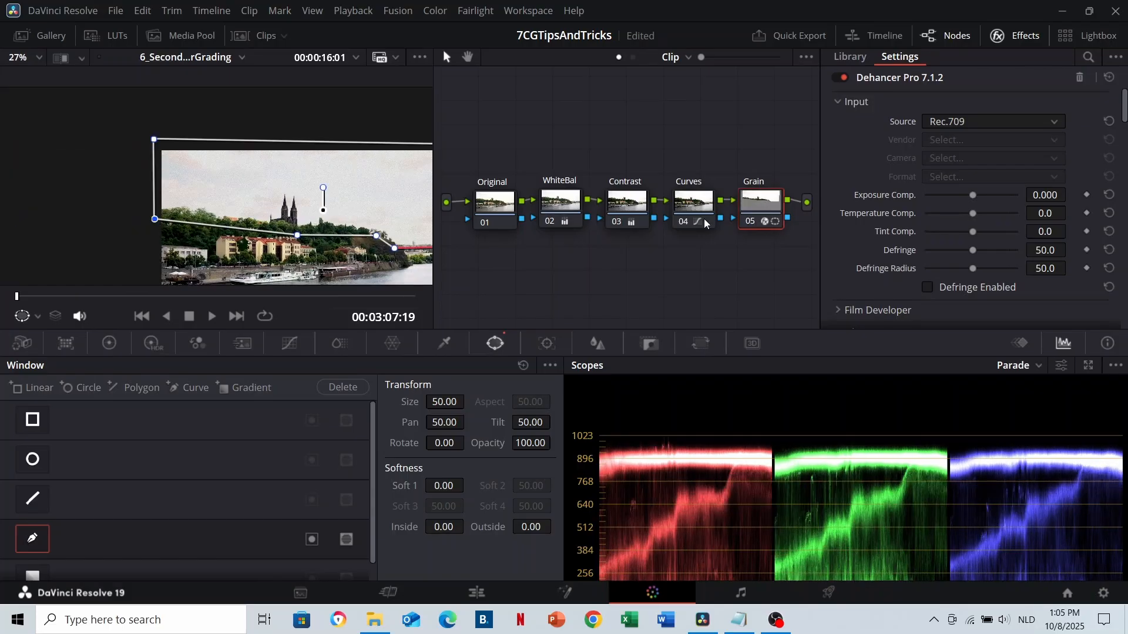
- Restrict the Grain node to the bright areas by setting the HSL qualifier's low luminance limit to about 64.1
click(442, 344)
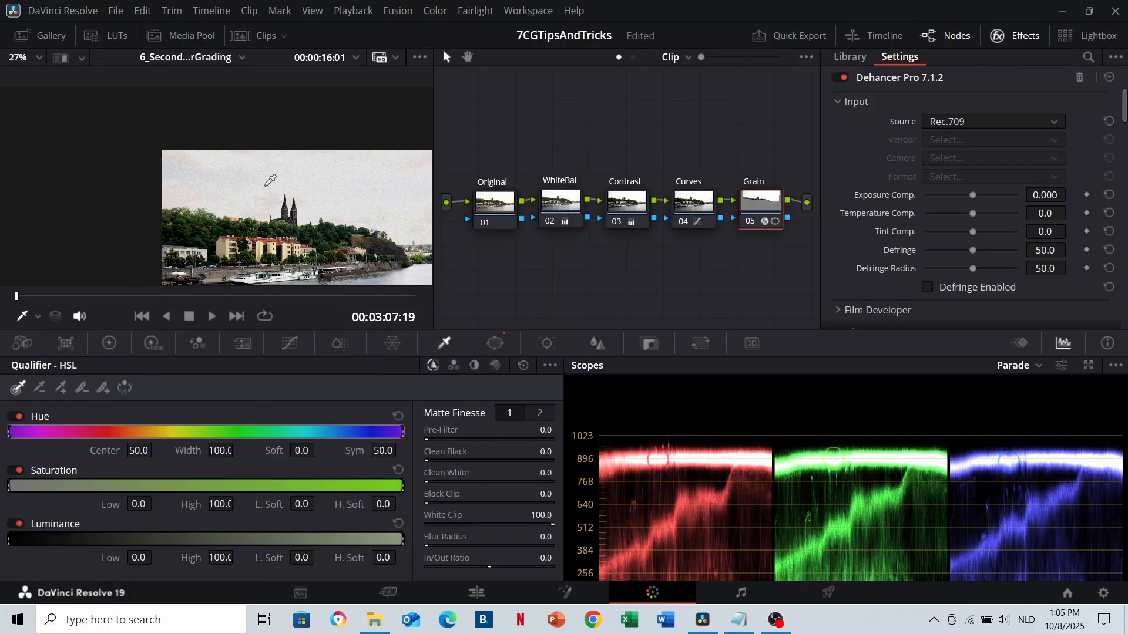
scroll(269, 184, down, 1)
drag(8, 539, 264, 541)
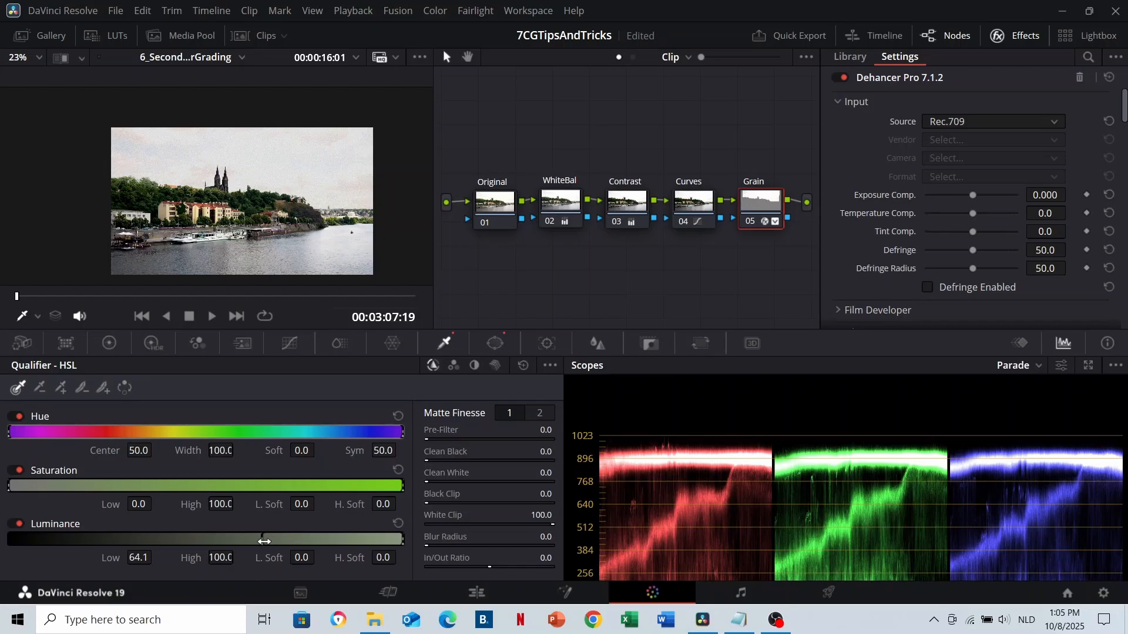